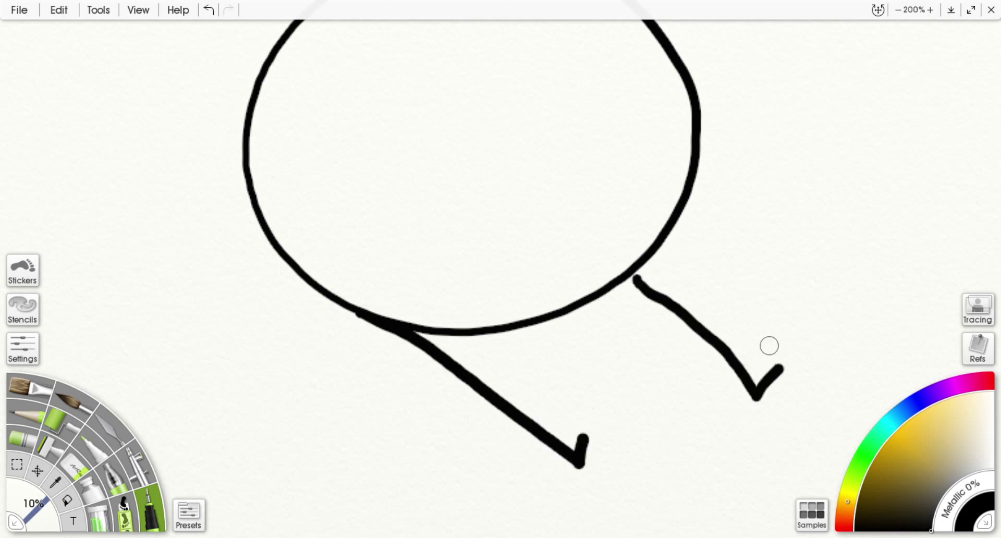
# Draw a bent black stick arm on each side of the round body.
pyautogui.hscroll(-5, 370, 248)
pyautogui.moveTo(374, 246); pyautogui.dragTo(342, 365)
pyautogui.hscroll(10, 492, 221)
pyautogui.moveTo(498, 276); pyautogui.dragTo(589, 360)
pyautogui.scroll(-3, 587, 218)
pyautogui.scroll(-3, 588, 217)
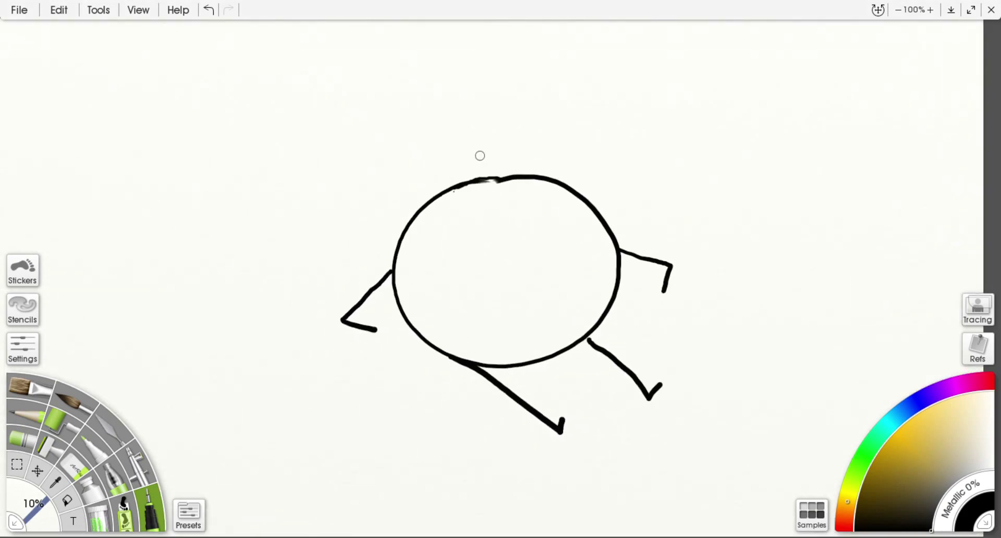
# Paint the round body's interior blue, staying inside the black outline.
pyautogui.moveTo(910, 401); pyautogui.dragTo(931, 396)
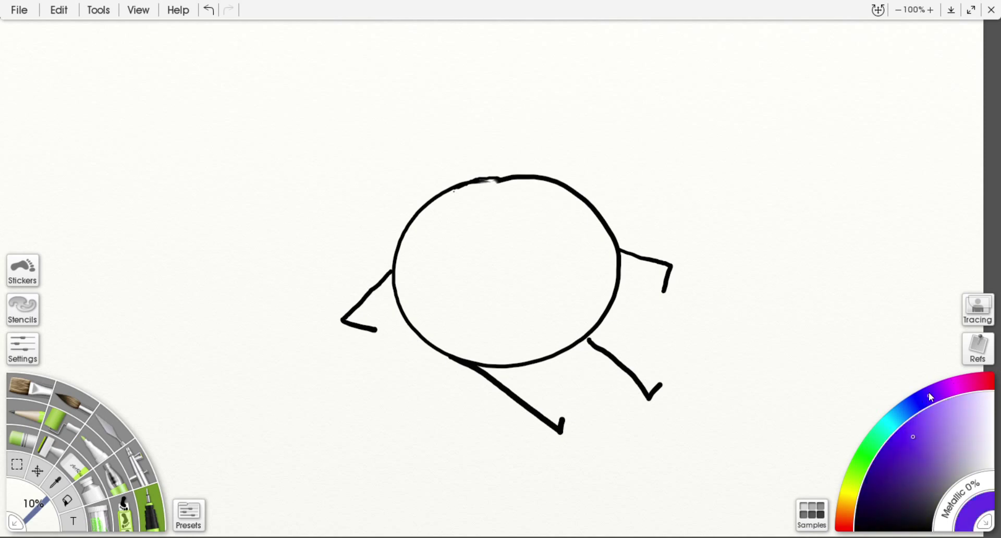
pyautogui.scroll(3, 965, 95)
pyautogui.moveTo(416, 171)
pyautogui.mouseDown()
pyautogui.moveTo(380, 201)
pyautogui.moveTo(342, 302)
pyautogui.mouseUp()
pyautogui.click(215, 9)
pyautogui.moveTo(553, 261)
pyautogui.mouseDown()
pyautogui.moveTo(557, 306)
pyautogui.moveTo(717, 280)
pyautogui.moveTo(440, 430)
pyautogui.moveTo(574, 436)
pyautogui.moveTo(308, 295)
pyautogui.moveTo(381, 250)
pyautogui.moveTo(599, 324)
pyautogui.moveTo(707, 211)
pyautogui.moveTo(427, 355)
pyautogui.moveTo(650, 226)
pyautogui.moveTo(530, 190)
pyautogui.moveTo(347, 198)
pyautogui.moveTo(603, 105)
pyautogui.moveTo(503, 130)
pyautogui.mouseUp()
pyautogui.moveTo(699, 381)
pyautogui.mouseDown()
pyautogui.moveTo(659, 418)
pyautogui.moveTo(521, 72)
pyautogui.moveTo(492, 83)
pyautogui.mouseUp()
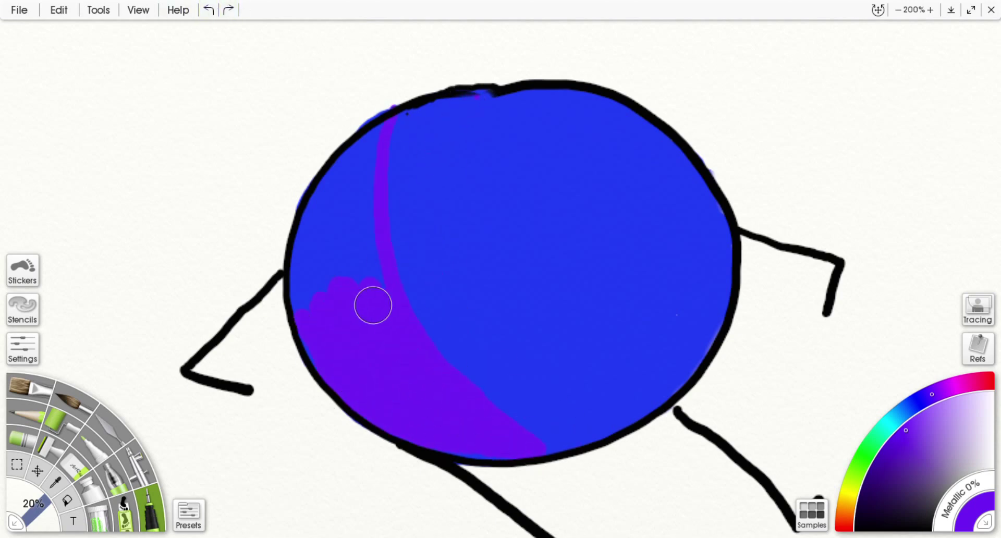
# Fill the crescent along the body's left side and underside with violet shading and clear the spill outside the outline.
pyautogui.moveTo(373, 305)
pyautogui.mouseDown()
pyautogui.moveTo(331, 203)
pyautogui.moveTo(422, 233)
pyautogui.moveTo(427, 102)
pyautogui.mouseUp()
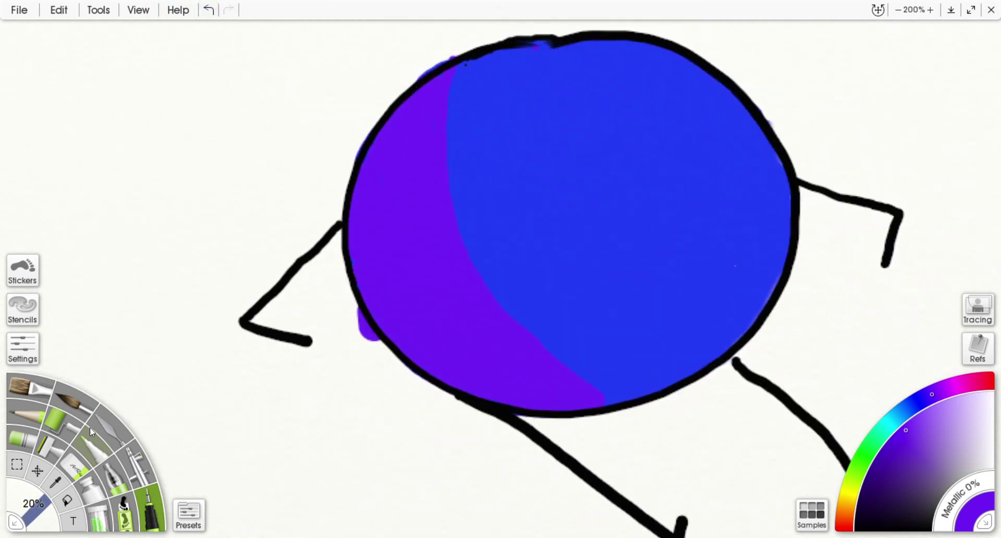
pyautogui.moveTo(365, 310)
pyautogui.mouseDown()
pyautogui.moveTo(351, 321)
pyautogui.moveTo(368, 336)
pyautogui.mouseUp()
pyautogui.click(154, 518)
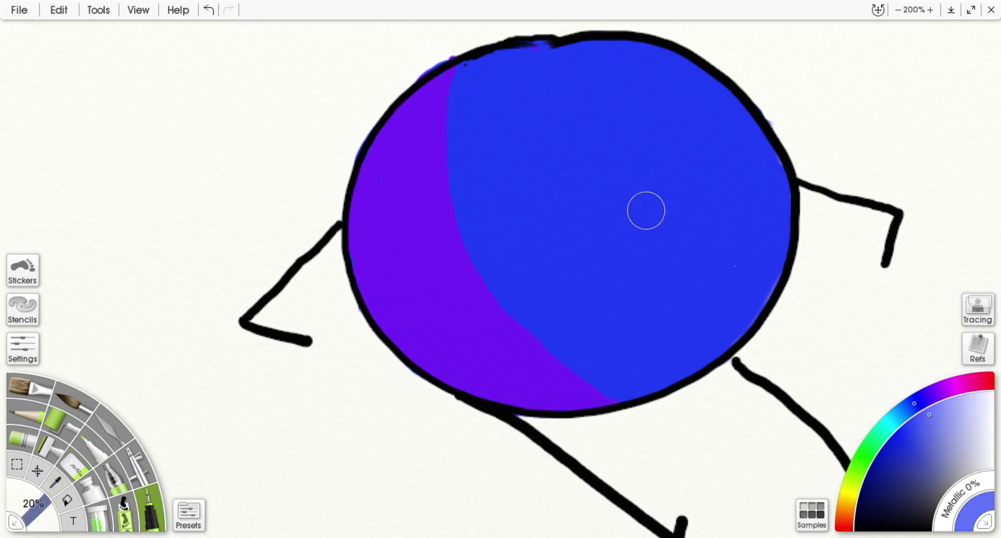
pyautogui.moveTo(644, 53)
pyautogui.mouseDown()
pyautogui.moveTo(734, 252)
pyautogui.moveTo(763, 211)
pyautogui.moveTo(730, 156)
pyautogui.mouseUp()
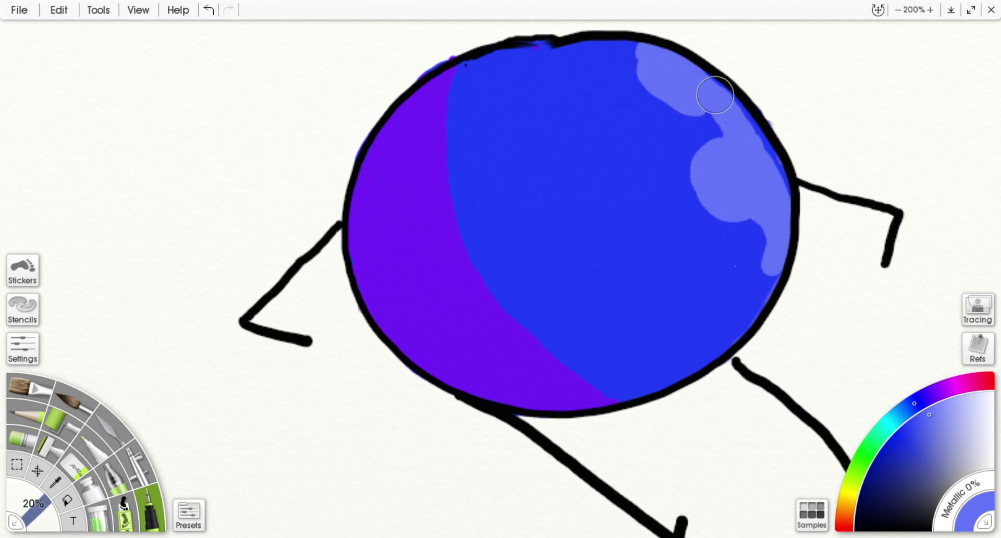
pyautogui.moveTo(766, 240); pyautogui.dragTo(749, 319)
pyautogui.click(207, 16)
pyautogui.click(207, 16)
pyautogui.moveTo(704, 105)
pyautogui.mouseDown()
pyautogui.moveTo(693, 140)
pyautogui.moveTo(703, 82)
pyautogui.moveTo(633, 34)
pyautogui.moveTo(751, 134)
pyautogui.mouseUp()
pyautogui.hotkey('ctrl', 'z')
# Paint light-blue highlights along the upper-right and lower-right edges of the body.
pyautogui.moveTo(658, 48); pyautogui.dragTo(730, 131)
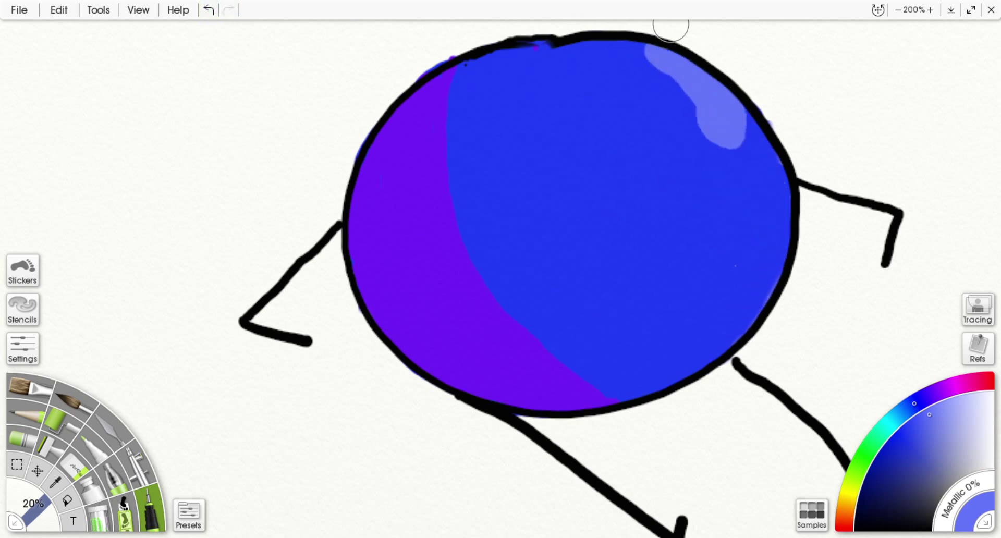
pyautogui.moveTo(777, 261)
pyautogui.mouseDown()
pyautogui.moveTo(718, 358)
pyautogui.moveTo(670, 363)
pyautogui.moveTo(771, 318)
pyautogui.mouseUp()
pyautogui.moveTo(931, 531); pyautogui.dragTo(906, 503)
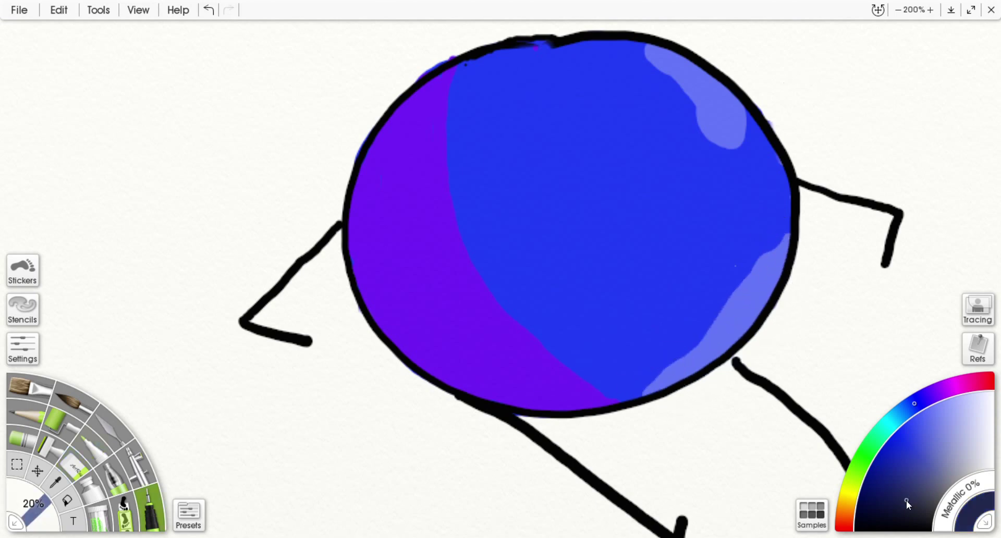
pyautogui.moveTo(514, 151)
pyautogui.mouseDown()
pyautogui.moveTo(514, 136)
pyautogui.moveTo(432, 152)
pyautogui.mouseUp()
pyautogui.hotkey('ctrl', 'z')
pyautogui.moveTo(599, 83)
pyautogui.mouseDown()
pyautogui.moveTo(610, 118)
pyautogui.moveTo(600, 122)
pyautogui.mouseUp()
pyautogui.click(209, 10)
pyautogui.moveTo(496, 173); pyautogui.dragTo(649, 230)
pyautogui.click(209, 10)
pyautogui.click(209, 10)
pyautogui.click(209, 10)
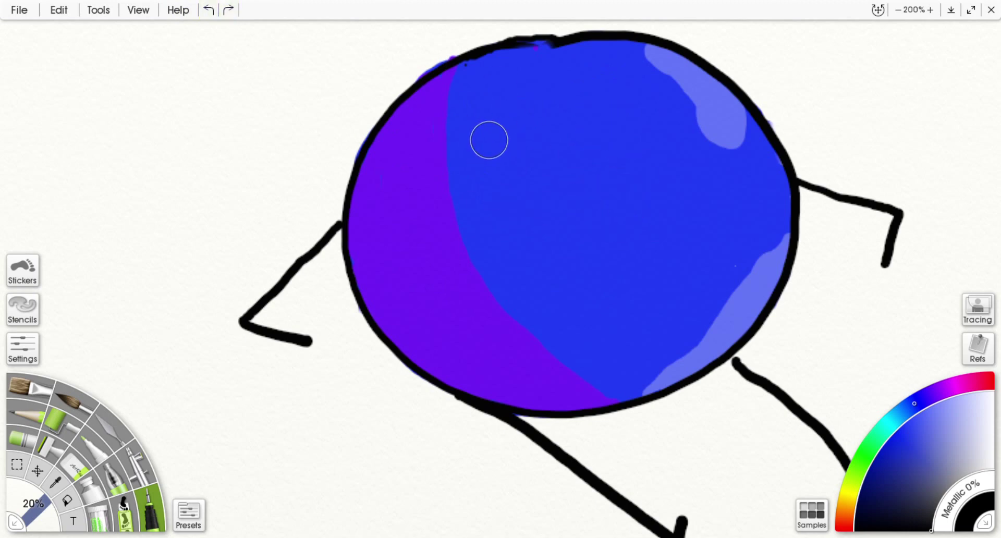
pyautogui.click(474, 158)
pyautogui.click(209, 10)
# Draw two short slanted black dashes as closed eyes and a wavy black mouth below them.
pyautogui.moveTo(480, 152)
pyautogui.mouseDown()
pyautogui.moveTo(420, 167)
pyautogui.moveTo(433, 159)
pyautogui.mouseUp()
pyautogui.hotkey('ctrl', 'z')
pyautogui.click(208, 10)
pyautogui.moveTo(606, 123); pyautogui.dragTo(660, 107)
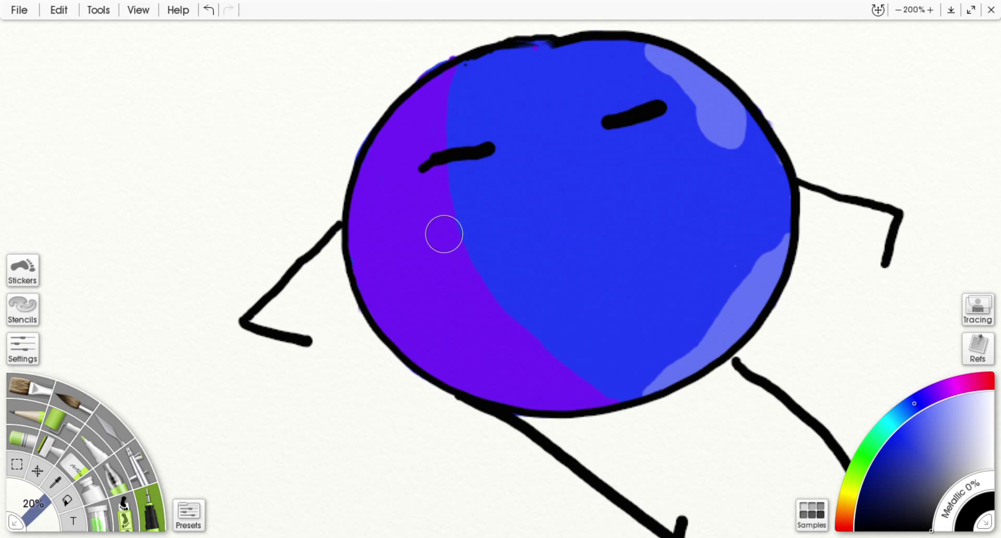
pyautogui.moveTo(678, 173)
pyautogui.mouseDown()
pyautogui.moveTo(496, 250)
pyautogui.moveTo(427, 230)
pyautogui.mouseUp()
pyautogui.hotkey('ctrl', '-')
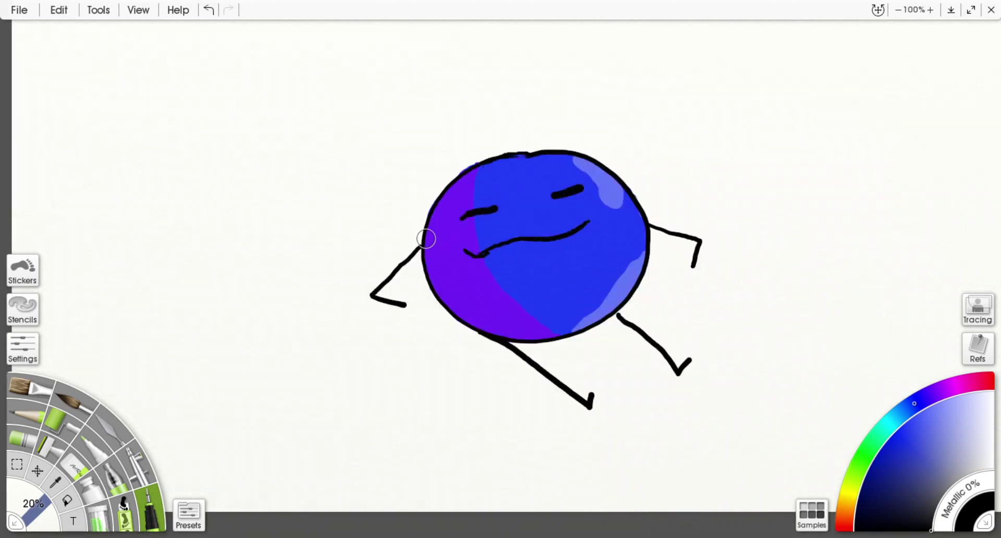
pyautogui.moveTo(426, 238); pyautogui.dragTo(412, 307)
pyautogui.moveTo(641, 245); pyautogui.dragTo(704, 289)
pyautogui.hotkey('ctrl', 'z')
pyautogui.hotkey('ctrl', 'z')
pyautogui.moveTo(421, 241); pyautogui.dragTo(673, 208)
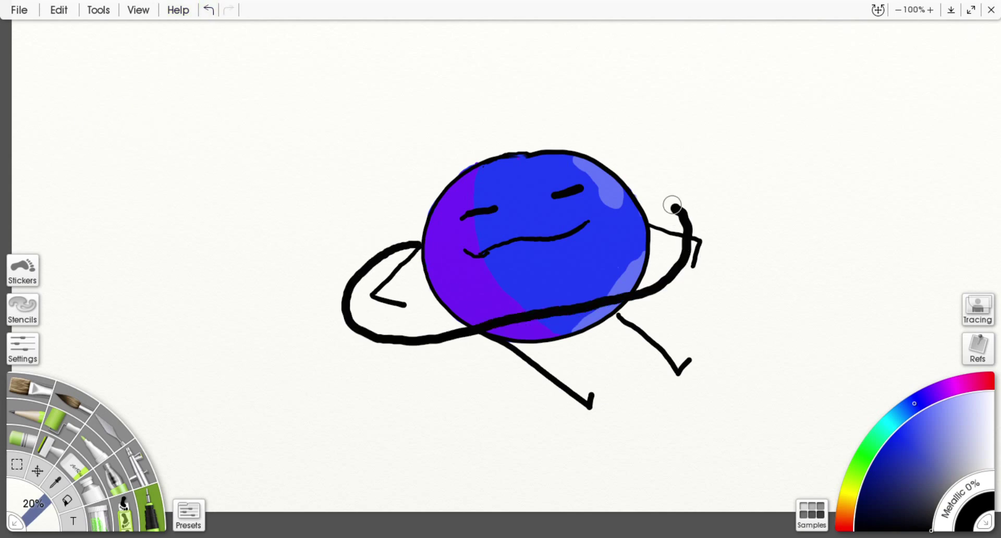
pyautogui.click(208, 10)
pyautogui.moveTo(417, 250)
pyautogui.mouseDown()
pyautogui.moveTo(431, 339)
pyautogui.moveTo(378, 255)
pyautogui.moveTo(678, 194)
pyautogui.moveTo(647, 206)
pyautogui.moveTo(702, 241)
pyautogui.moveTo(647, 206)
pyautogui.mouseUp()
pyautogui.hotkey('ctrl', 'z')
pyautogui.hotkey('ctrl', 'z')
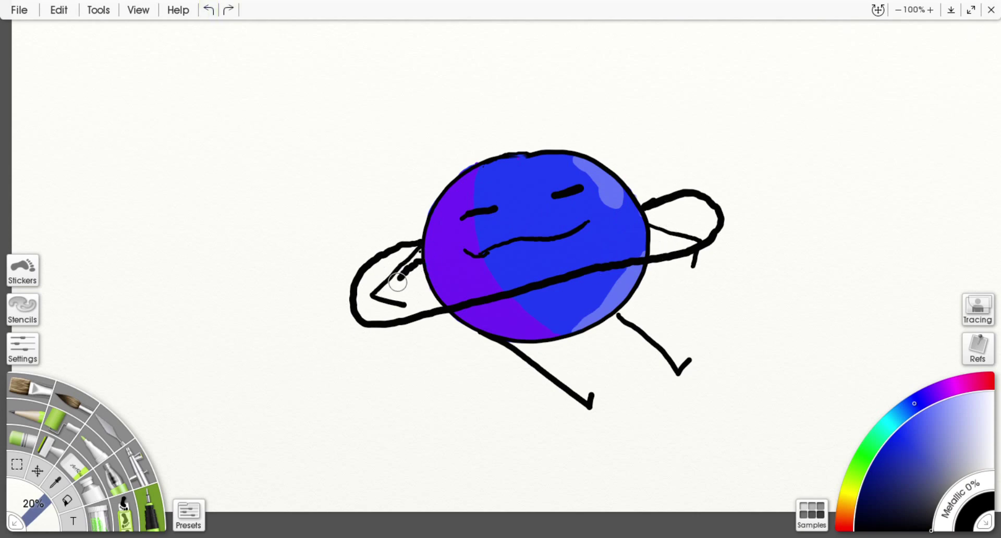
pyautogui.moveTo(397, 282); pyautogui.dragTo(480, 224)
pyautogui.click(208, 9)
pyautogui.click(209, 9)
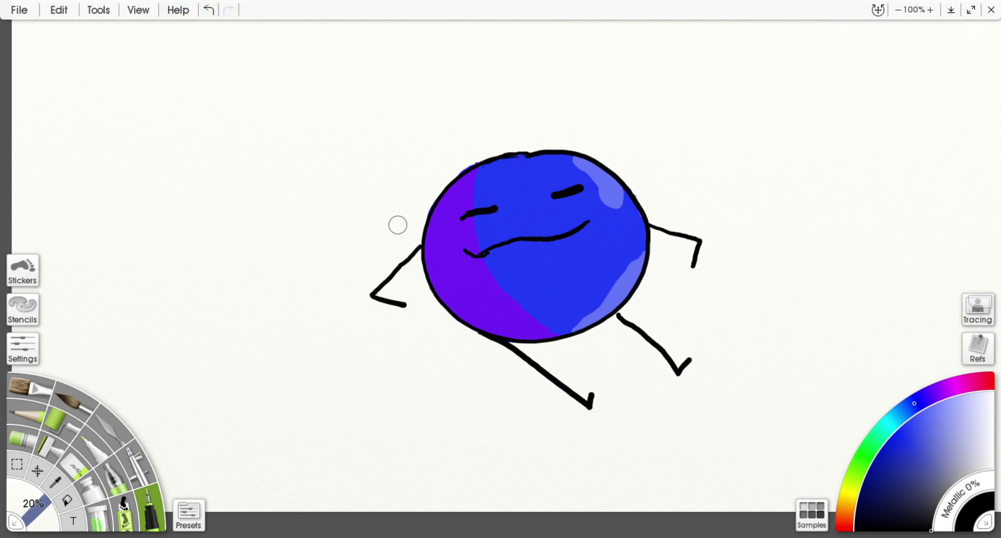
pyautogui.scroll(-1, 624, 175)
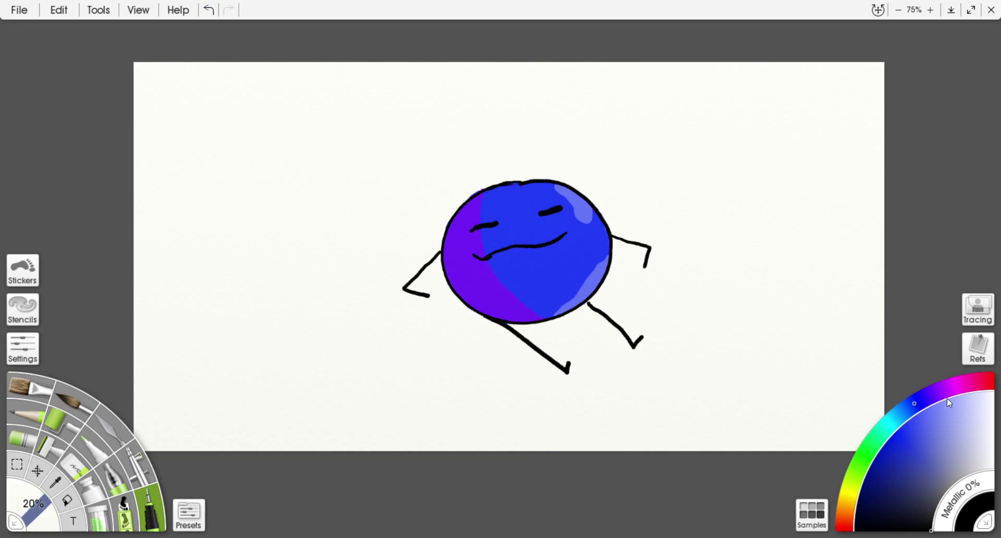
pyautogui.scroll(1, 945, 142)
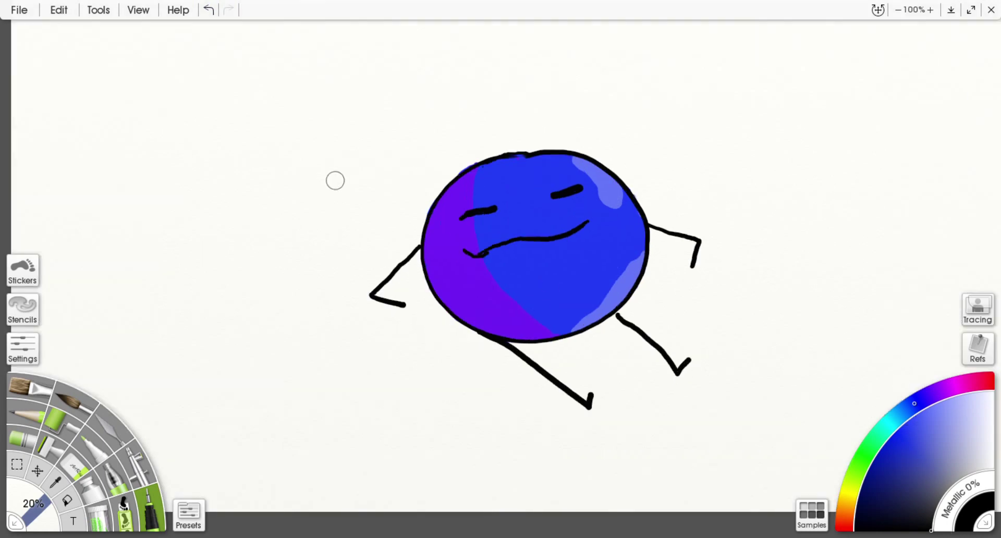
pyautogui.hotkey('ctrl', 'z')
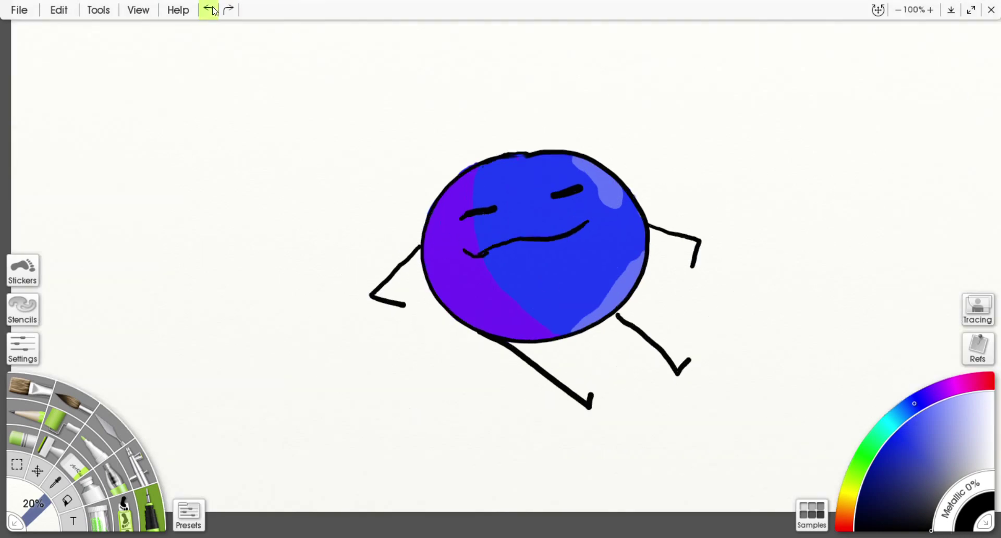
# Draw the outer black outline of a large tilted oval rim around the body, passing behind it.
pyautogui.moveTo(421, 243)
pyautogui.mouseDown()
pyautogui.moveTo(722, 212)
pyautogui.moveTo(644, 191)
pyautogui.mouseUp()
pyautogui.press('e')
pyautogui.moveTo(649, 311); pyautogui.dragTo(724, 240)
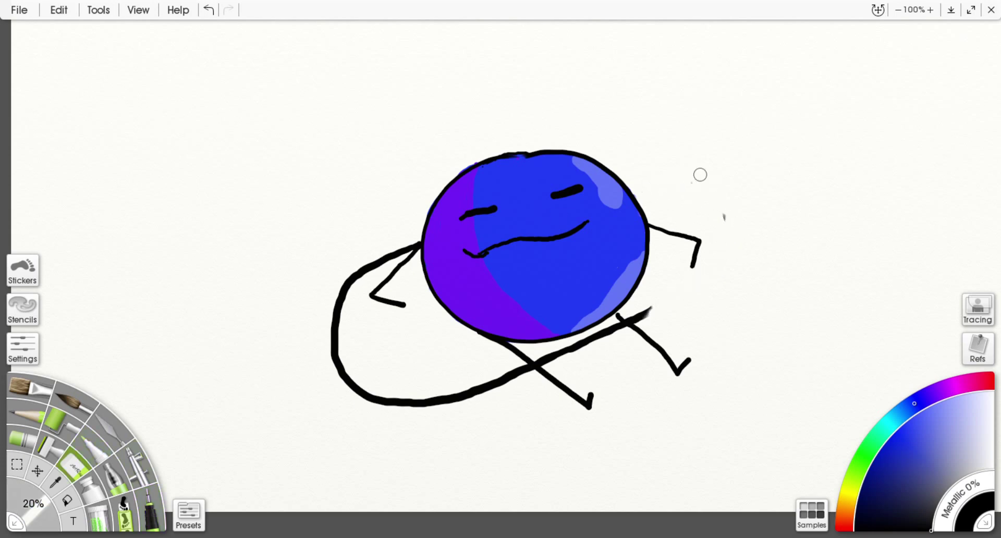
pyautogui.press('n')
pyautogui.moveTo(412, 248)
pyautogui.mouseDown()
pyautogui.moveTo(565, 198)
pyautogui.moveTo(637, 312)
pyautogui.moveTo(742, 193)
pyautogui.moveTo(704, 286)
pyautogui.mouseUp()
pyautogui.hotkey('ctrl', 'z')
pyautogui.click(208, 10)
pyautogui.hotkey('ctrl', 'z')
pyautogui.moveTo(623, 183)
pyautogui.mouseDown()
pyautogui.moveTo(662, 163)
pyautogui.moveTo(649, 313)
pyautogui.mouseUp()
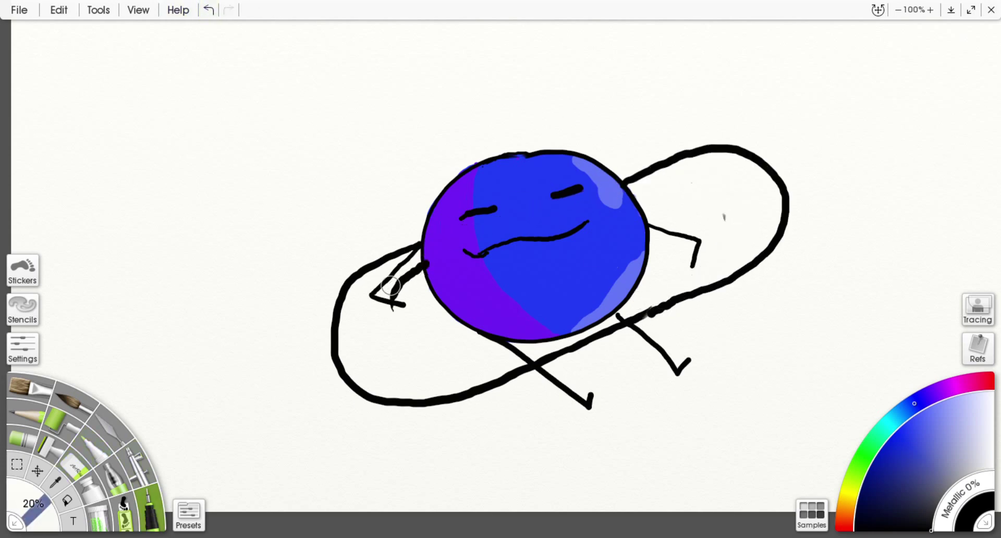
# Draw the rim's inner outline on both sides of the body and reshape its lower front edge.
pyautogui.hotkey('ctrl', 'z')
pyautogui.moveTo(425, 263)
pyautogui.mouseDown()
pyautogui.moveTo(388, 282)
pyautogui.moveTo(375, 358)
pyautogui.moveTo(713, 289)
pyautogui.moveTo(689, 288)
pyautogui.mouseUp()
pyautogui.press('e')
pyautogui.press('n')
pyautogui.moveTo(373, 355); pyautogui.dragTo(420, 372)
pyautogui.moveTo(355, 384)
pyautogui.mouseDown()
pyautogui.moveTo(428, 372)
pyautogui.moveTo(735, 267)
pyautogui.mouseUp()
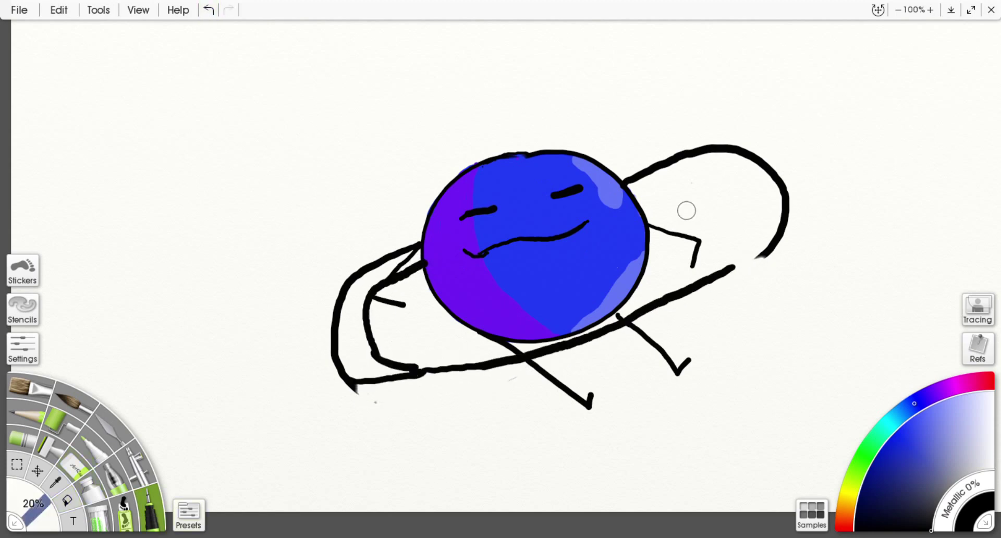
pyautogui.moveTo(633, 195)
pyautogui.mouseDown()
pyautogui.moveTo(770, 214)
pyautogui.moveTo(740, 253)
pyautogui.moveTo(771, 210)
pyautogui.moveTo(738, 259)
pyautogui.moveTo(770, 200)
pyautogui.mouseUp()
# Erase the excess lines at both ends of the rim and redraw its left curve.
pyautogui.click(69, 471)
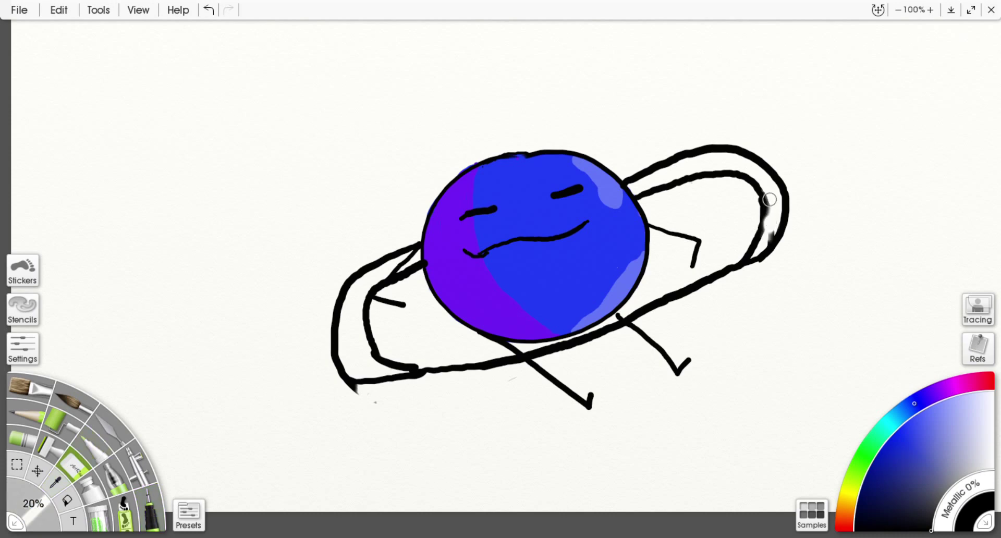
pyautogui.click(135, 521)
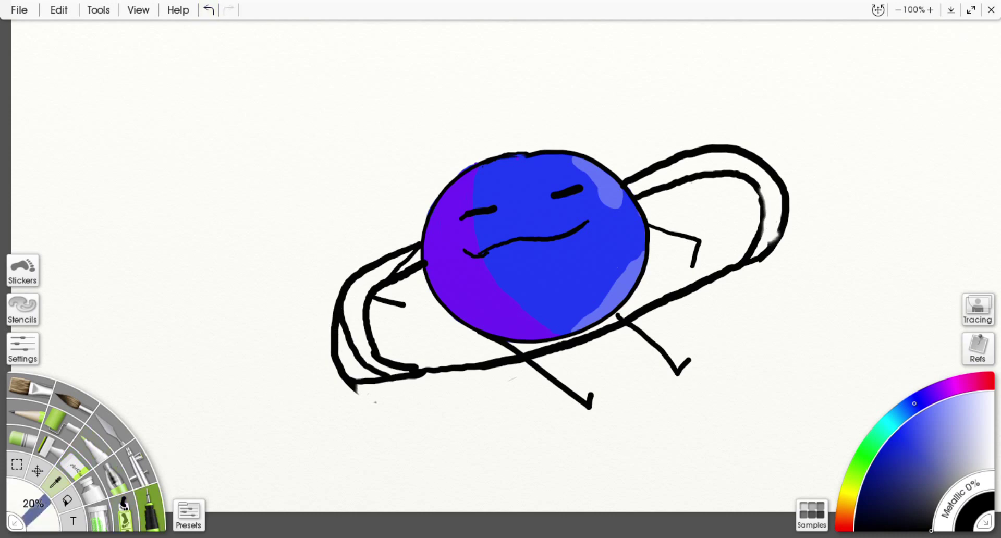
pyautogui.hotkey('ctrl', 'z')
pyautogui.hotkey('ctrl', 'z')
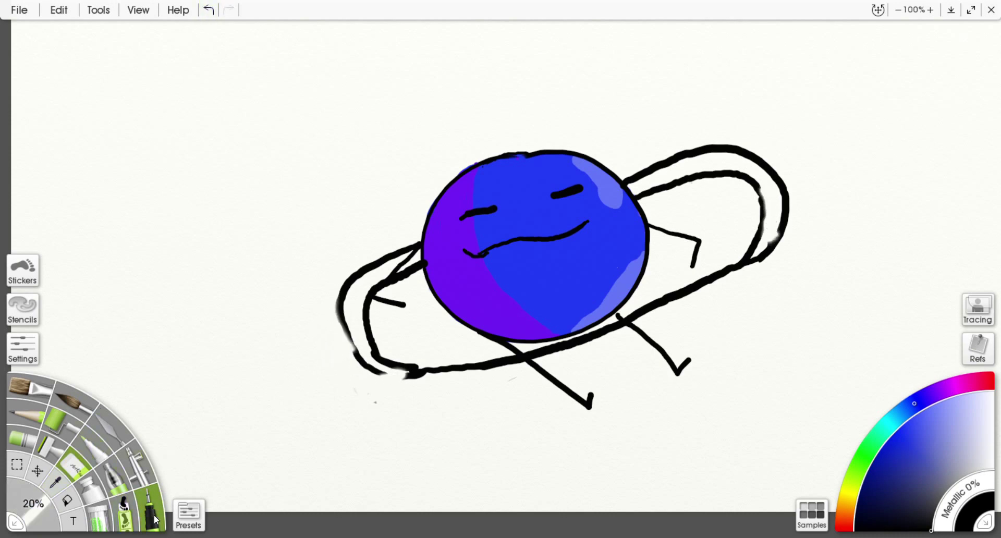
pyautogui.hotkey('ctrl', 'y')
pyautogui.hotkey('ctrl', 'y')
pyautogui.hotkey('ctrl', 'y')
# Move the character and rim layers up and slightly left together, leaving space below for the tub.
pyautogui.moveTo(314, 501); pyautogui.dragTo(272, 385)
pyautogui.moveTo(278, 487); pyautogui.dragTo(235, 372)
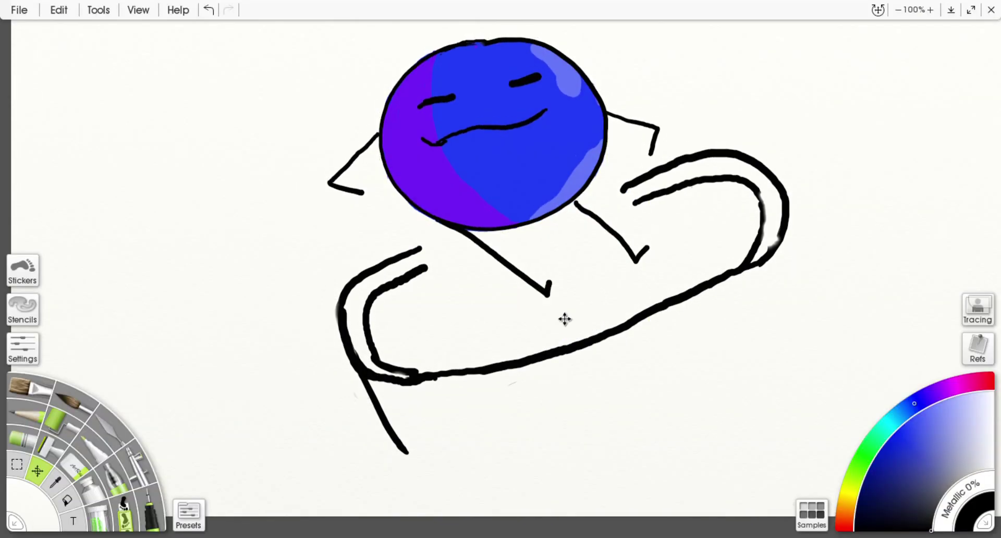
pyautogui.moveTo(563, 319); pyautogui.dragTo(524, 210)
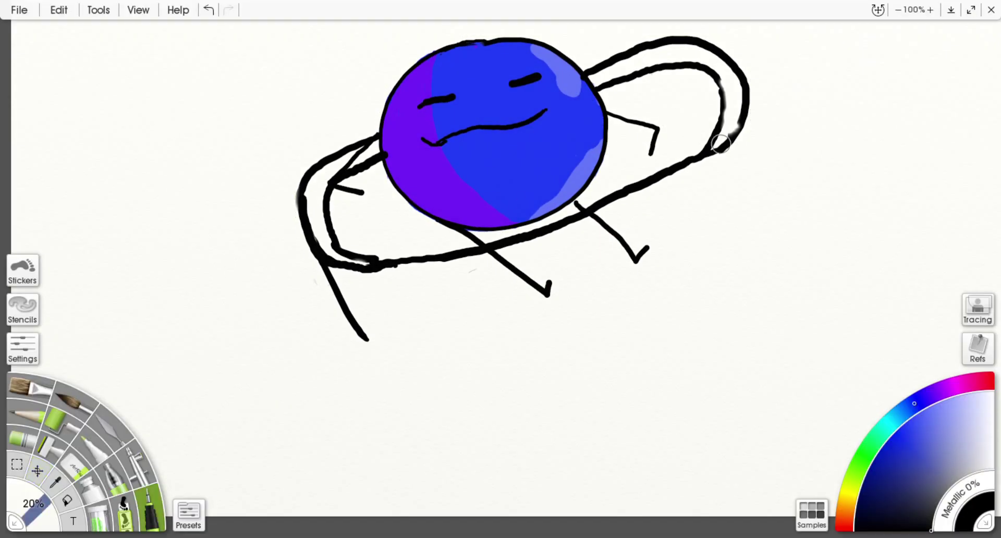
# Erase the rim's rounded right end and redraw it as a narrower double curve.
pyautogui.moveTo(721, 144); pyautogui.dragTo(579, 218)
pyautogui.moveTo(582, 156); pyautogui.dragTo(580, 189)
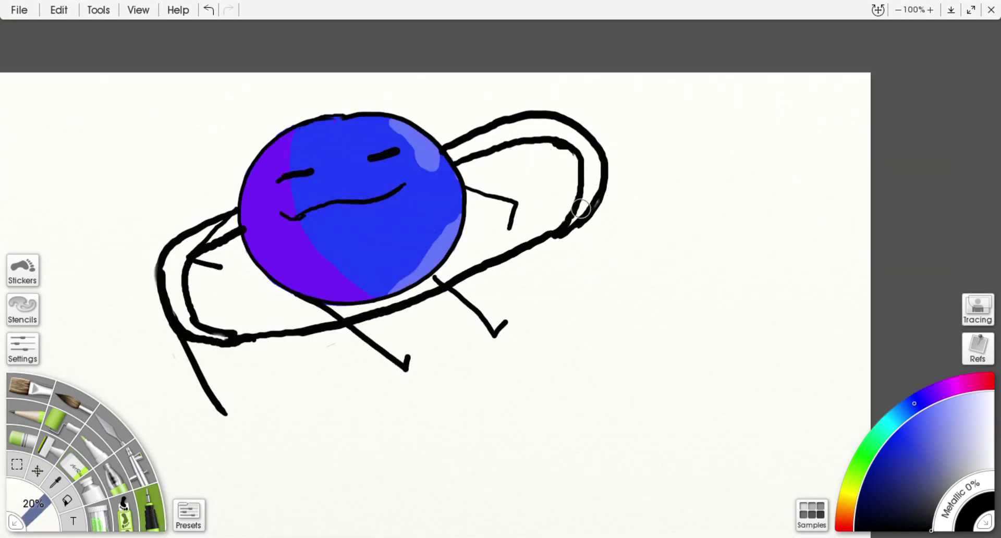
pyautogui.moveTo(559, 142); pyautogui.dragTo(557, 233)
pyautogui.press('e')
pyautogui.moveTo(584, 161)
pyautogui.mouseDown()
pyautogui.moveTo(561, 146)
pyautogui.moveTo(585, 187)
pyautogui.moveTo(589, 145)
pyautogui.moveTo(595, 202)
pyautogui.moveTo(578, 218)
pyautogui.mouseUp()
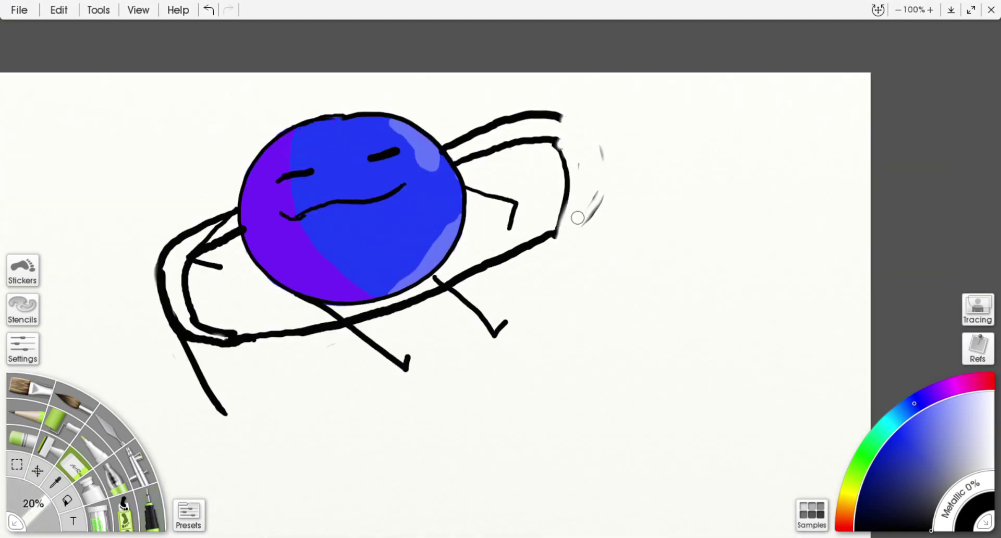
pyautogui.hotkey('ctrl', 'z')
pyautogui.hotkey('ctrl', 'z')
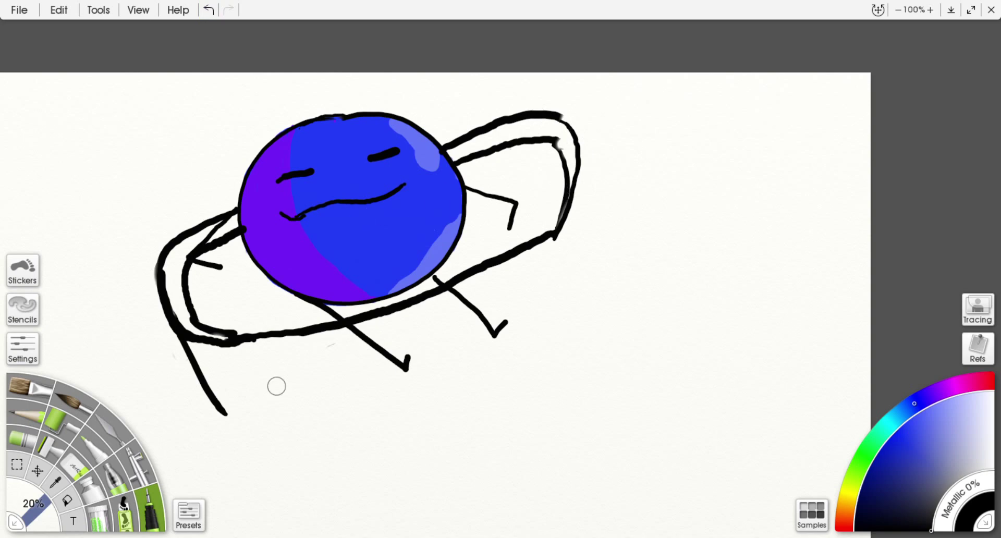
# Draw the tub's right side, extend its left side and join them with a bottom edge.
pyautogui.moveTo(568, 131); pyautogui.dragTo(650, 344)
pyautogui.moveTo(652, 346)
pyautogui.mouseDown()
pyautogui.moveTo(512, 409)
pyautogui.moveTo(225, 415)
pyautogui.mouseUp()
pyautogui.click(209, 9)
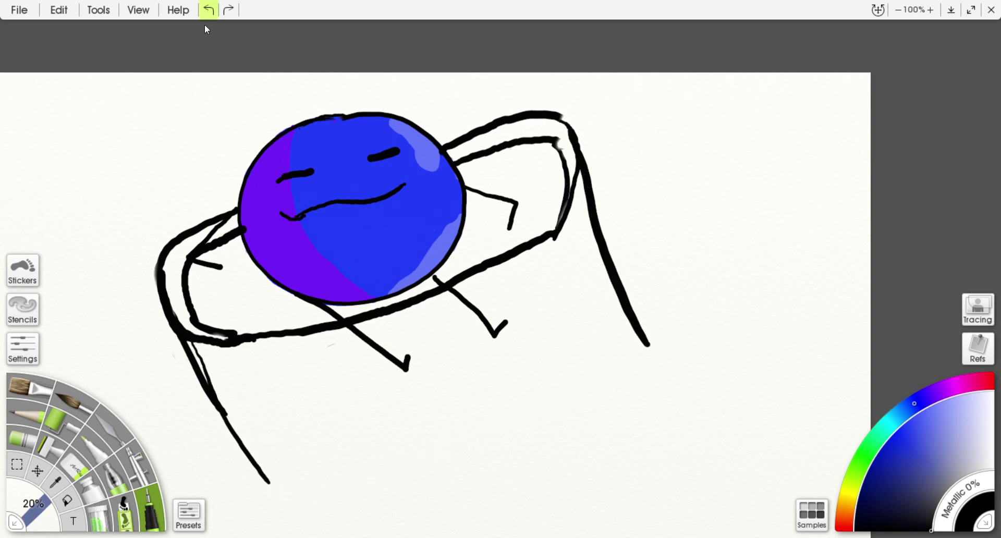
pyautogui.moveTo(253, 464)
pyautogui.mouseDown()
pyautogui.moveTo(519, 401)
pyautogui.moveTo(277, 492)
pyautogui.mouseUp()
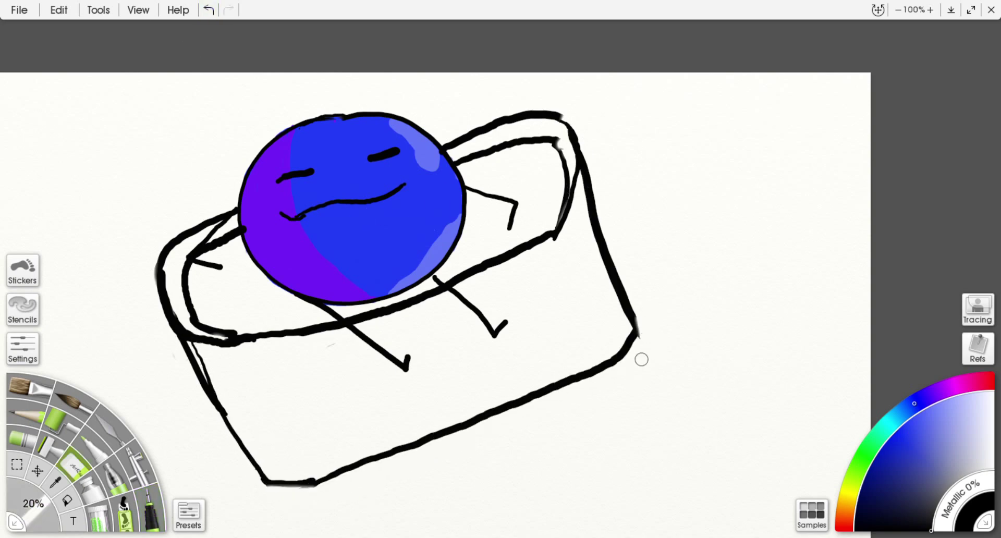
# Rotate the tub layer clockwise until its rim sits nearly level around the character.
pyautogui.click(37, 471)
pyautogui.moveTo(315, 429); pyautogui.dragTo(272, 402)
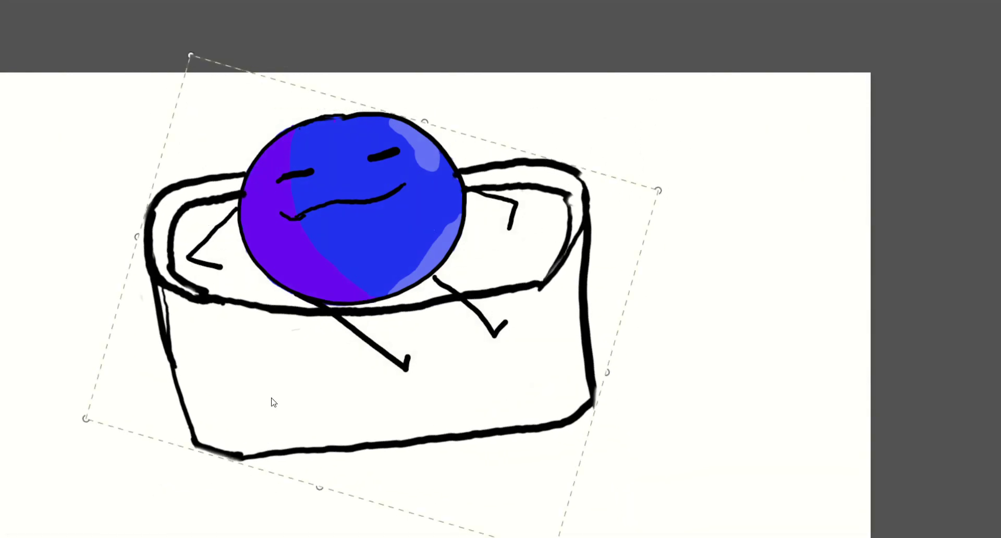
pyautogui.press('Return')
# Erase the character's left-hand black arm and the parts of both legs that overlap the tub's front.
pyautogui.moveTo(238, 209); pyautogui.dragTo(193, 252)
pyautogui.click(149, 518)
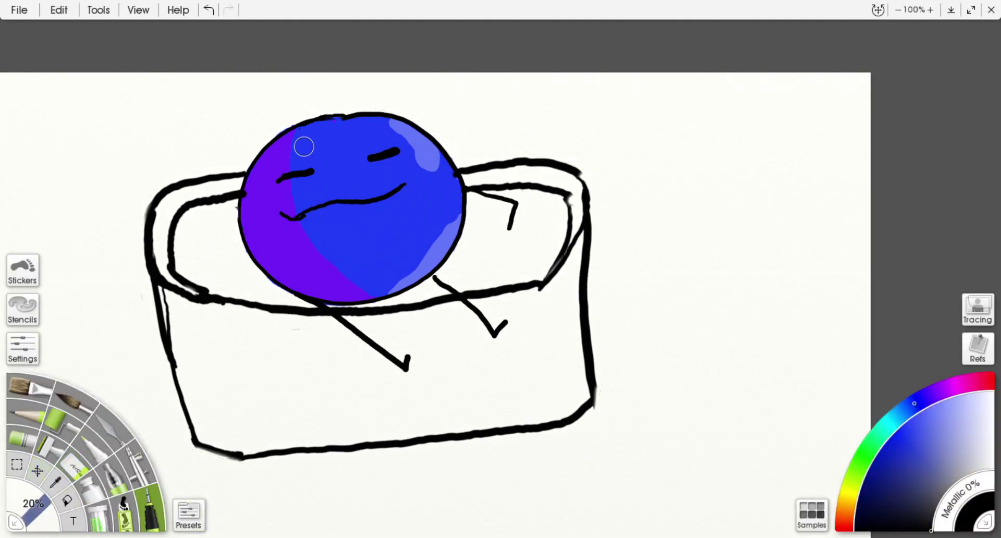
pyautogui.moveTo(240, 193); pyautogui.dragTo(198, 219)
pyautogui.hotkey('ctrl', 'z')
pyautogui.press('e')
pyautogui.moveTo(366, 341); pyautogui.dragTo(344, 322)
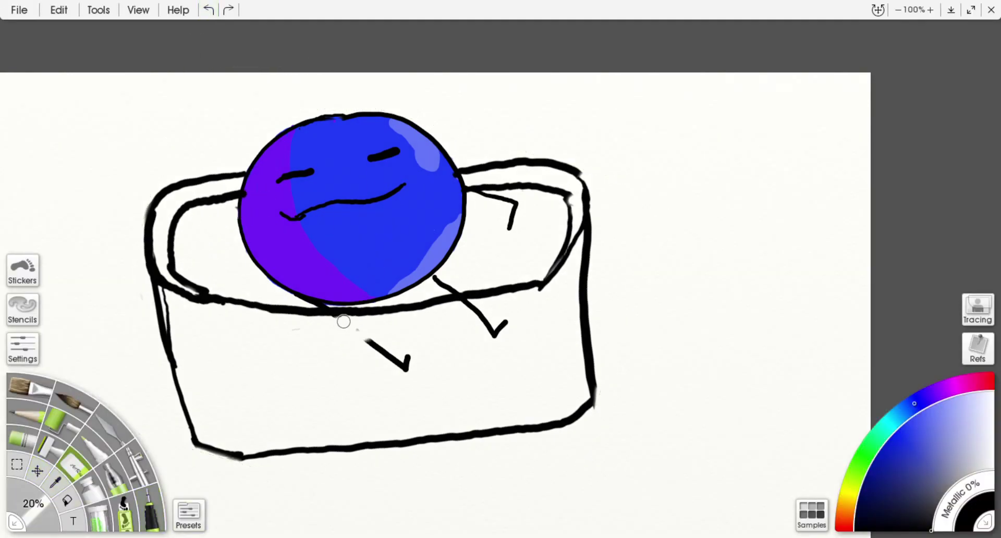
pyautogui.moveTo(520, 315); pyautogui.dragTo(488, 331)
# Draw bent dark-blue arms from both sides of the body, resting over the tub's rim.
pyautogui.press('i')
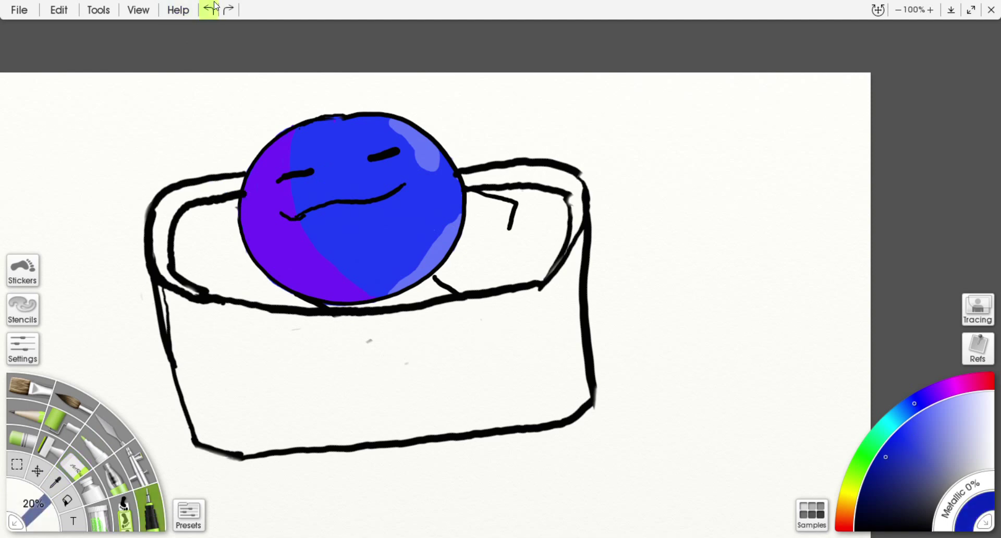
pyautogui.moveTo(243, 196); pyautogui.dragTo(189, 216)
pyautogui.moveTo(464, 181); pyautogui.dragTo(521, 199)
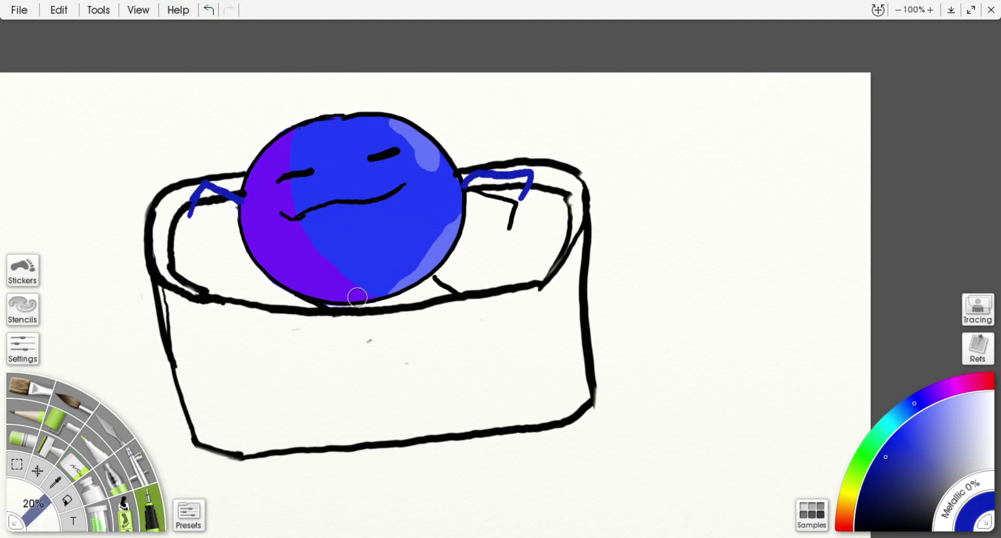
# Remove the leftover black right-hand arm and redraw the short leg stub at the tub's front rim in black.
pyautogui.moveTo(429, 270); pyautogui.dragTo(465, 297)
pyautogui.click(86, 458)
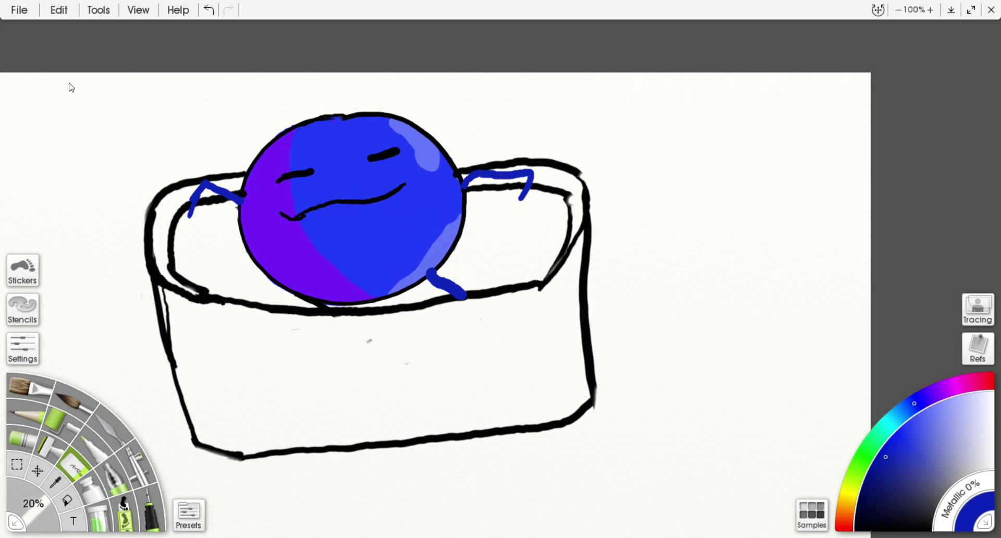
pyautogui.hotkey('ctrl', 'z')
pyautogui.press('i')
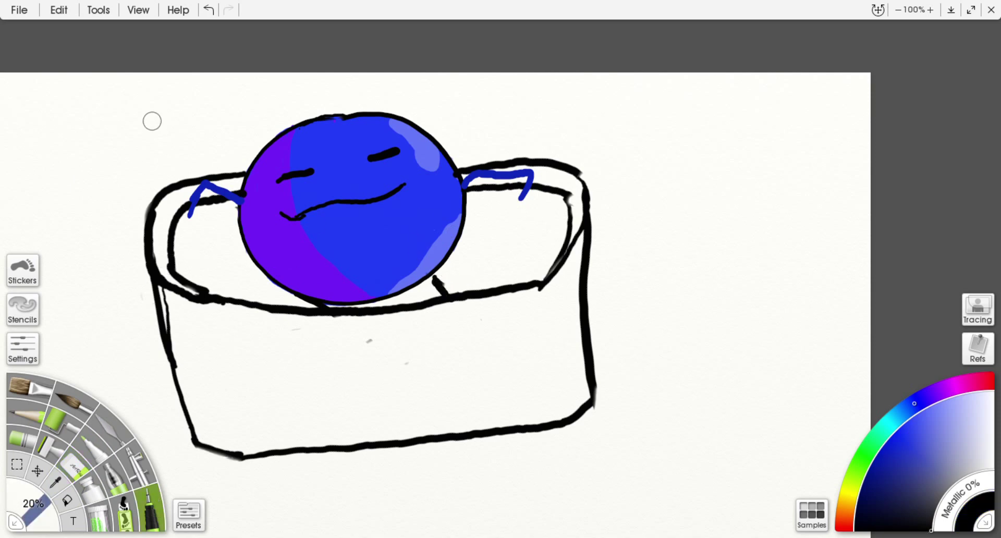
pyautogui.moveTo(509, 222)
pyautogui.mouseDown()
pyautogui.moveTo(539, 228)
pyautogui.moveTo(558, 279)
pyautogui.mouseUp()
pyautogui.hotkey('ctrl', 'z')
pyautogui.hotkey('ctrl', 'z')
# Fill the inside of the tub with light-blue water, covering the lower half of the character.
pyautogui.click(905, 410)
pyautogui.press('a')
pyautogui.moveTo(191, 245)
pyautogui.mouseDown()
pyautogui.moveTo(494, 223)
pyautogui.moveTo(451, 269)
pyautogui.mouseUp()
pyautogui.hotkey('ctrl', '=')
pyautogui.click(208, 9)
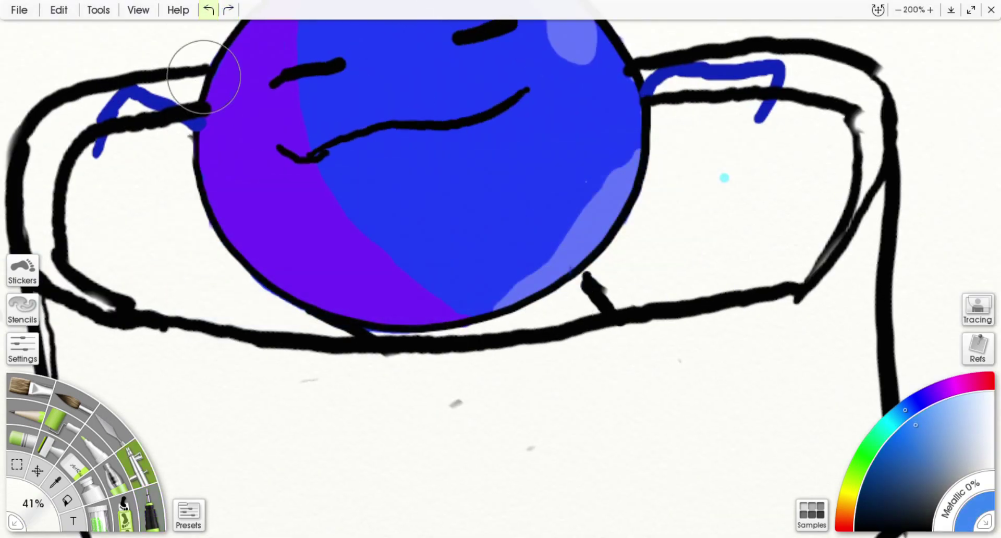
pyautogui.press('i')
pyautogui.moveTo(168, 243)
pyautogui.mouseDown()
pyautogui.moveTo(167, 261)
pyautogui.moveTo(259, 301)
pyautogui.mouseUp()
pyautogui.moveTo(317, 205)
pyautogui.mouseDown()
pyautogui.moveTo(241, 208)
pyautogui.moveTo(297, 183)
pyautogui.moveTo(392, 229)
pyautogui.moveTo(466, 295)
pyautogui.moveTo(828, 335)
pyautogui.moveTo(615, 347)
pyautogui.moveTo(660, 204)
pyautogui.moveTo(480, 203)
pyautogui.moveTo(682, 346)
pyautogui.moveTo(628, 256)
pyautogui.mouseUp()
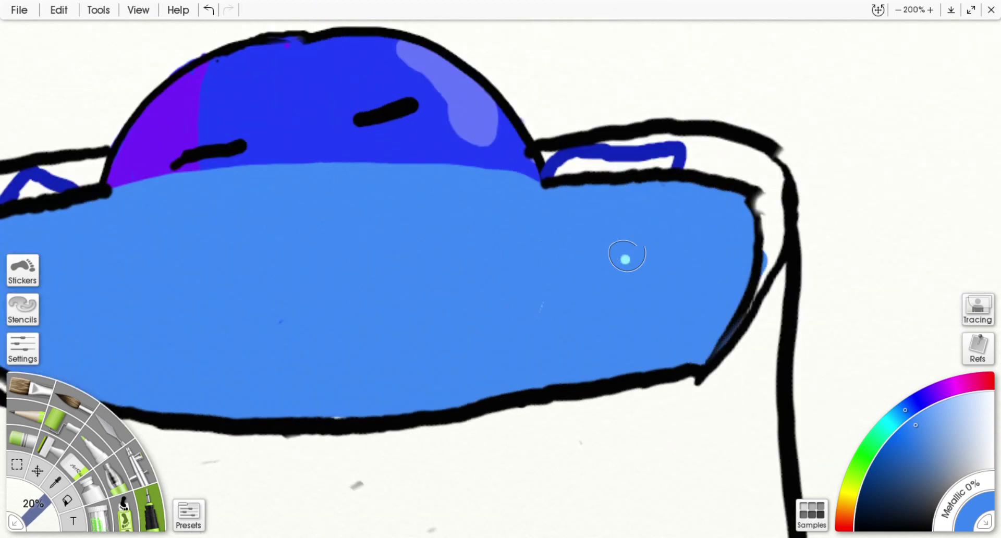
# Make the water translucent and erase a thin strip along its upper edge across the character.
pyautogui.hotkey('ctrl', 'z')
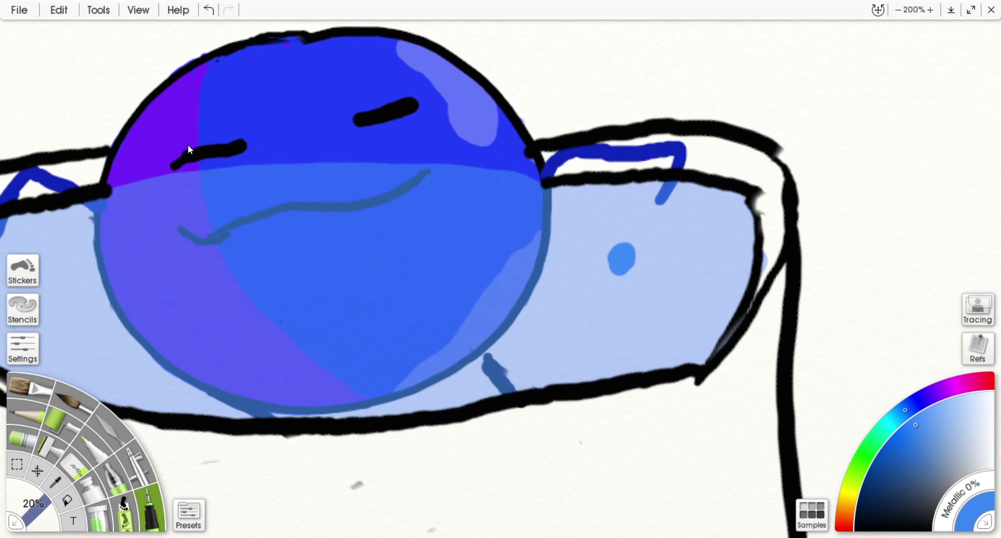
pyautogui.hotkey('ctrl', 'y')
pyautogui.moveTo(201, 140); pyautogui.dragTo(321, 177)
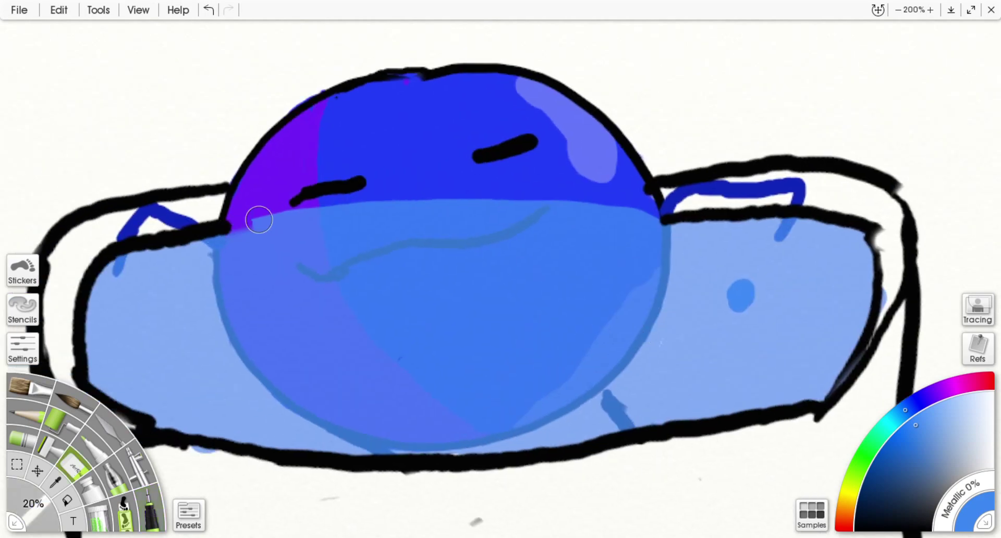
pyautogui.moveTo(257, 217); pyautogui.dragTo(668, 214)
pyautogui.hotkey('ctrl', 'z')
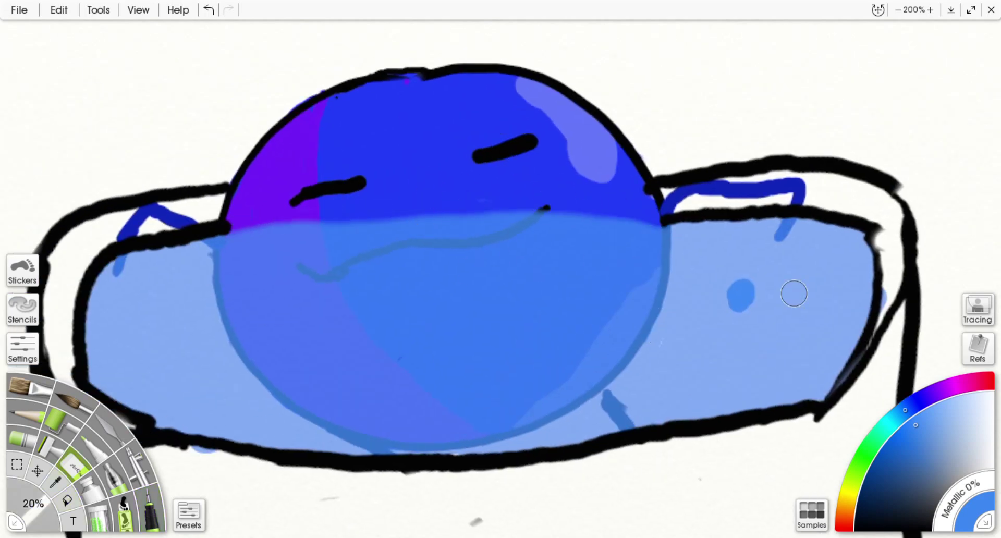
pyautogui.hotkey('ctrl', 'z')
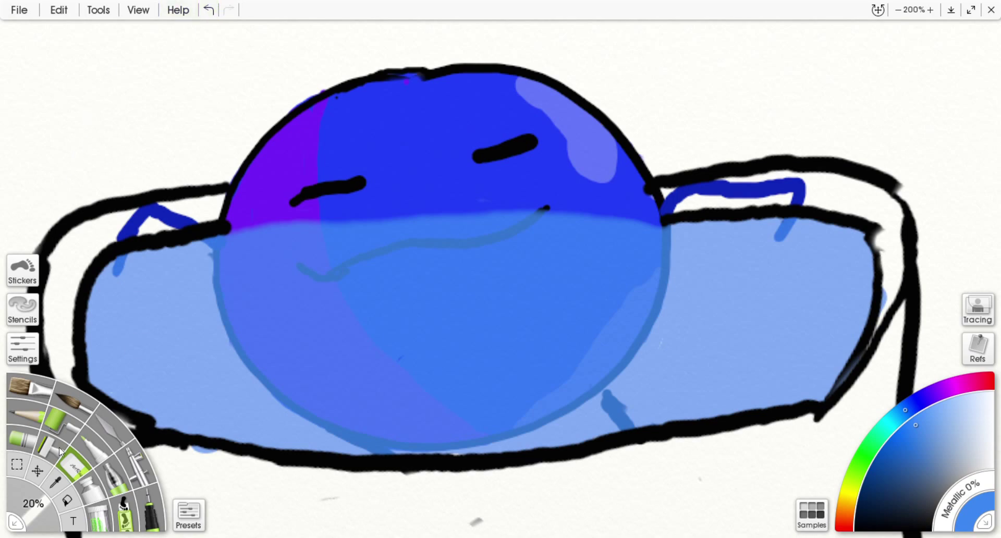
# Thicken the left-hand bent arm in dark blue where it rests over the tub's rim.
pyautogui.click(148, 508)
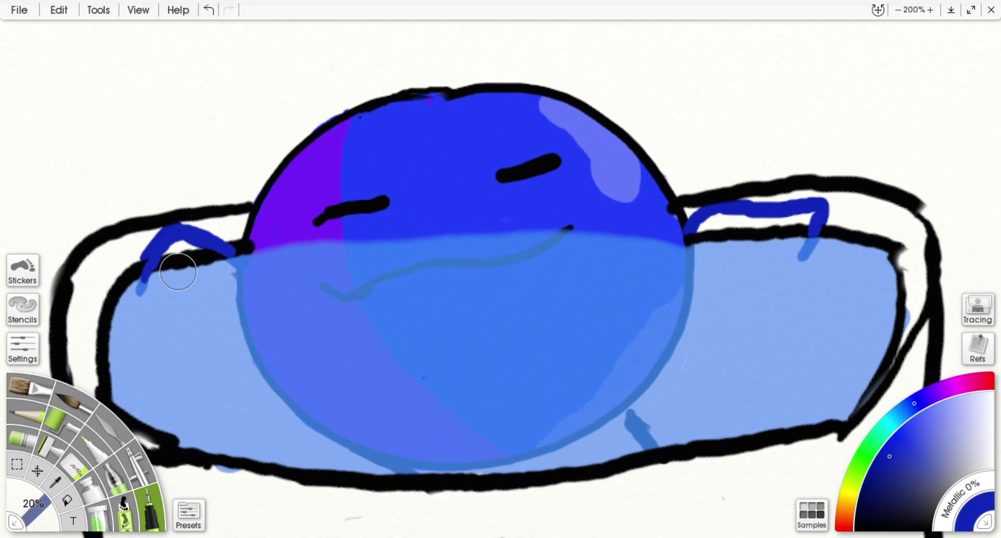
pyautogui.moveTo(222, 243); pyautogui.dragTo(249, 262)
pyautogui.scroll(-5, 545, 279)
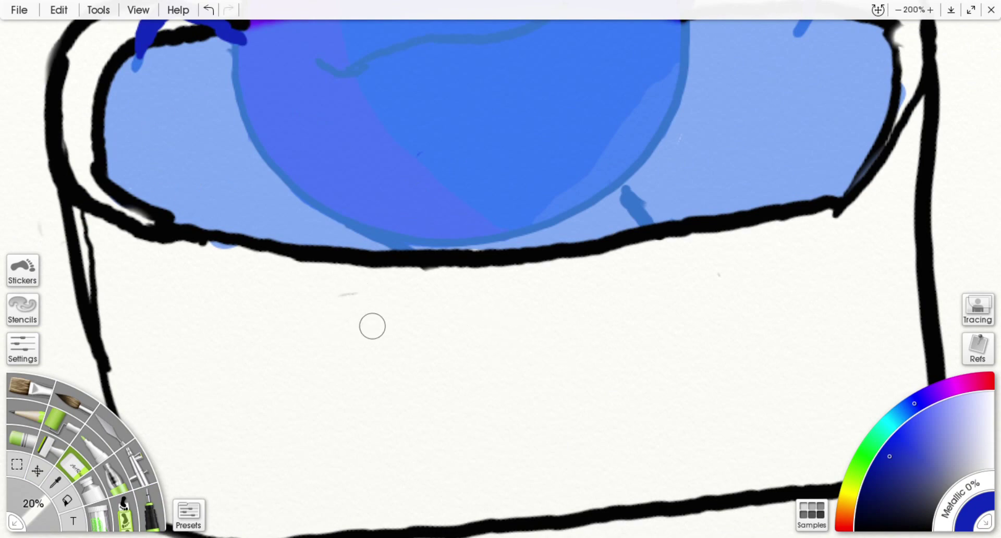
pyautogui.scroll(4, 106, 81)
# Draw thin black ripple lines at 10% brush size on the water around both sides and front of the character.
pyautogui.moveTo(190, 310); pyautogui.dragTo(213, 301)
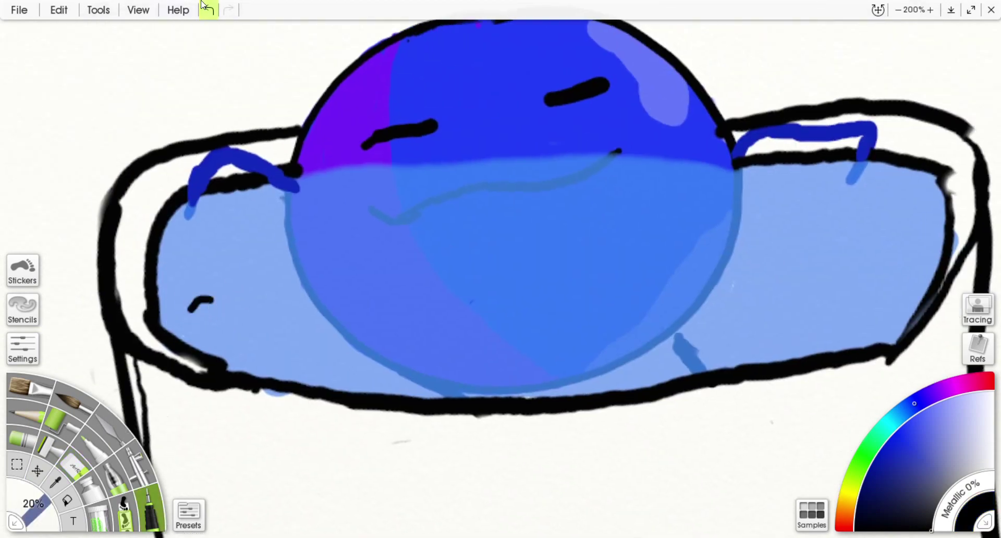
pyautogui.moveTo(292, 180); pyautogui.dragTo(326, 253)
pyautogui.moveTo(757, 170)
pyautogui.mouseDown()
pyautogui.moveTo(704, 217)
pyautogui.moveTo(667, 230)
pyautogui.mouseUp()
pyautogui.moveTo(440, 248); pyautogui.dragTo(578, 229)
pyautogui.moveTo(272, 261); pyautogui.dragTo(418, 264)
pyautogui.moveTo(618, 261); pyautogui.dragTo(738, 233)
pyautogui.moveTo(780, 170); pyautogui.dragTo(754, 204)
pyautogui.moveTo(250, 194); pyautogui.dragTo(248, 218)
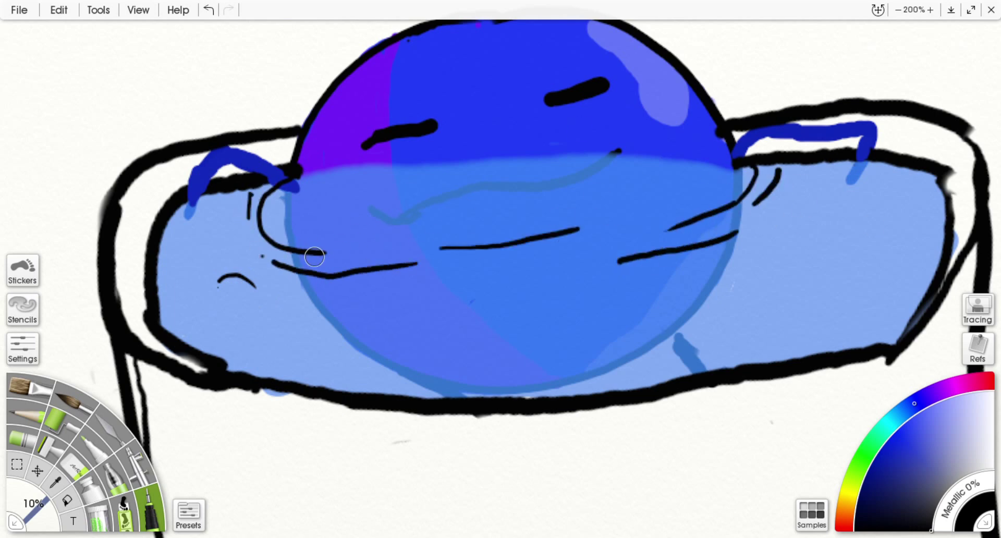
# Draw a thin black waterline across the character's body between the two arms.
pyautogui.moveTo(307, 180); pyautogui.dragTo(438, 203)
pyautogui.moveTo(735, 172); pyautogui.dragTo(511, 182)
pyautogui.hotkey('ctrl', 'z')
pyautogui.hotkey('ctrl', 'z')
pyautogui.moveTo(300, 180); pyautogui.dragTo(363, 186)
pyautogui.moveTo(736, 167); pyautogui.dragTo(299, 172)
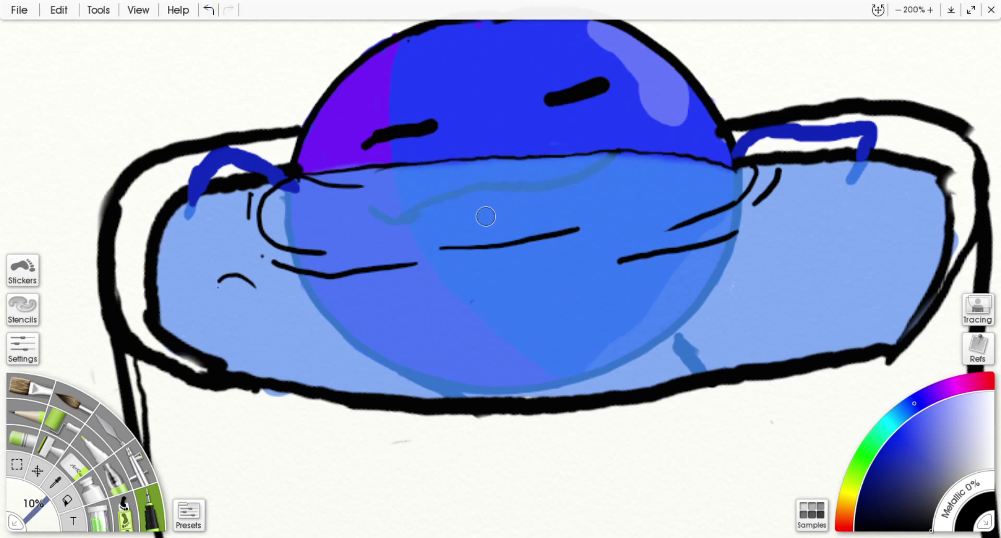
# Fill the front of the tub with brown inside its black outline.
pyautogui.scroll(-3, 299, 177)
pyautogui.click(845, 510)
pyautogui.click(887, 466)
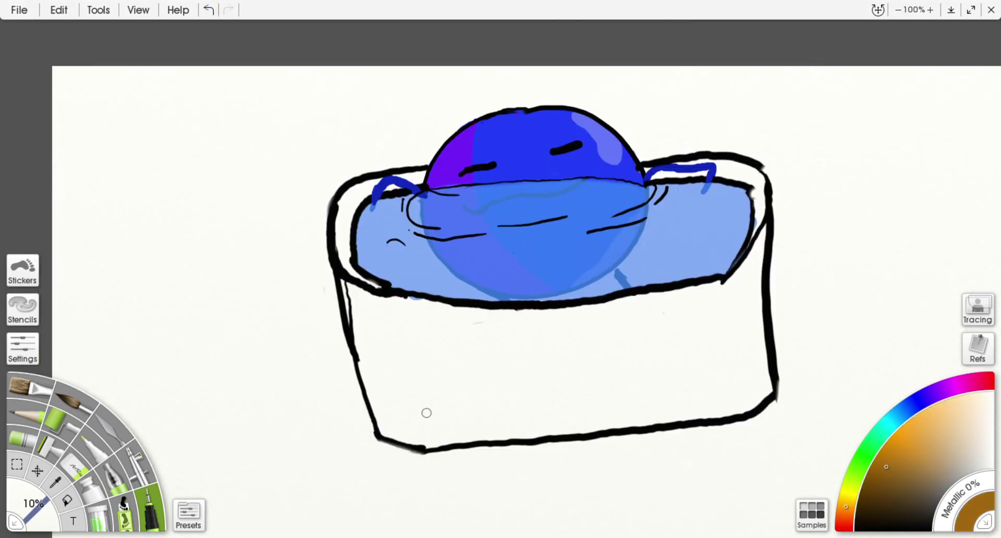
pyautogui.moveTo(445, 413); pyautogui.dragTo(471, 373)
pyautogui.moveTo(459, 406)
pyautogui.mouseDown()
pyautogui.moveTo(358, 291)
pyautogui.moveTo(355, 376)
pyautogui.mouseUp()
pyautogui.click(209, 10)
pyautogui.moveTo(383, 313)
pyautogui.mouseDown()
pyautogui.moveTo(406, 419)
pyautogui.moveTo(354, 375)
pyautogui.moveTo(454, 438)
pyautogui.moveTo(412, 333)
pyautogui.moveTo(506, 333)
pyautogui.moveTo(527, 315)
pyautogui.moveTo(756, 333)
pyautogui.moveTo(678, 417)
pyautogui.moveTo(692, 317)
pyautogui.moveTo(741, 376)
pyautogui.moveTo(676, 399)
pyautogui.mouseUp()
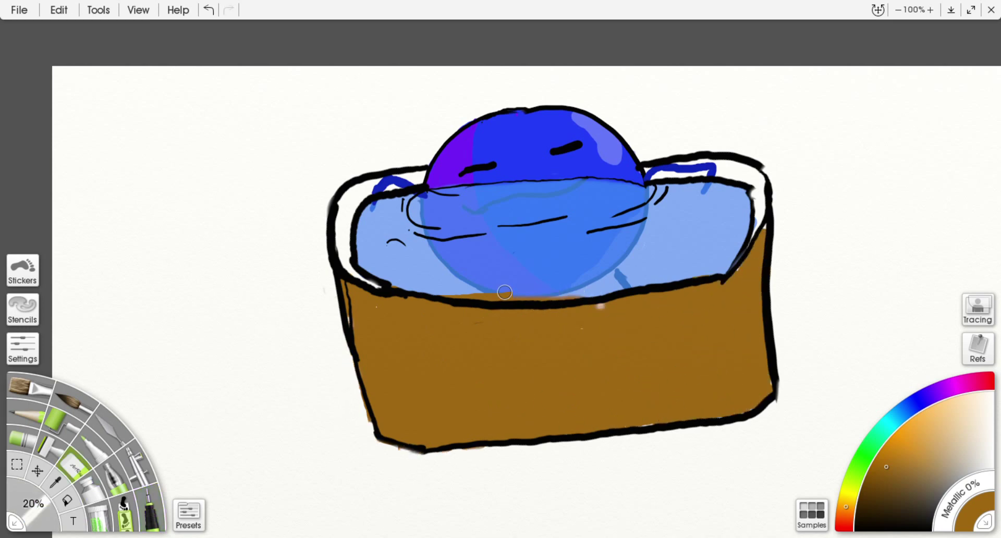
# Draw six roughly vertical black plank lines across the tub's brown front.
pyautogui.press('i')
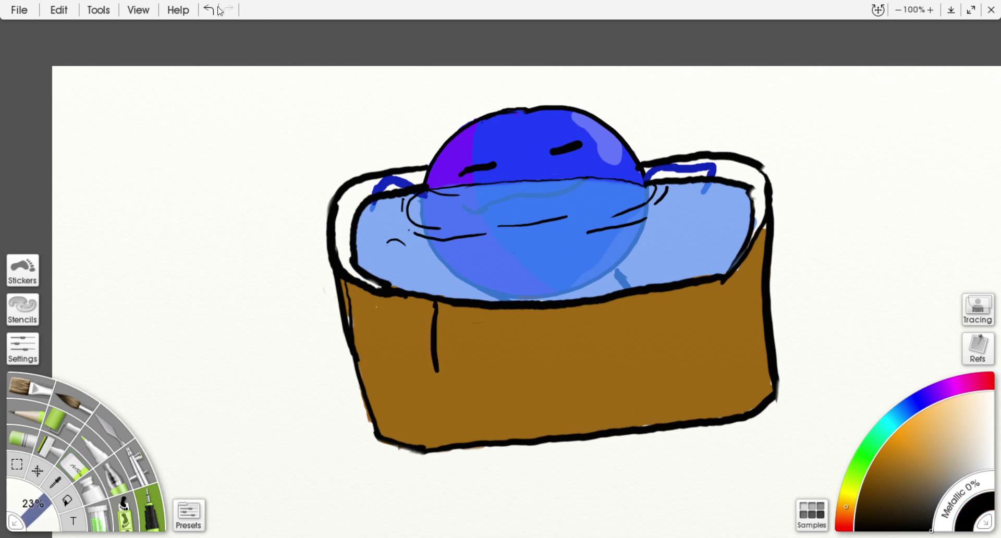
pyautogui.moveTo(424, 301); pyautogui.dragTo(440, 444)
pyautogui.moveTo(512, 317); pyautogui.dragTo(517, 433)
pyautogui.moveTo(597, 305); pyautogui.dragTo(605, 428)
pyautogui.moveTo(610, 402); pyautogui.dragTo(607, 430)
pyautogui.moveTo(688, 290); pyautogui.dragTo(691, 438)
pyautogui.moveTo(734, 275); pyautogui.dragTo(731, 414)
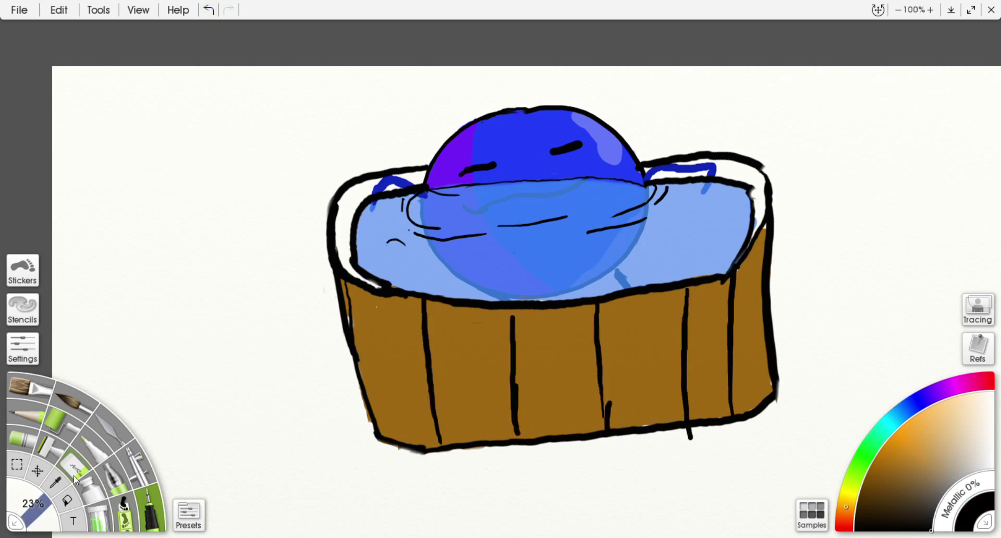
pyautogui.moveTo(373, 295); pyautogui.dragTo(401, 453)
# Add light-orange highlight strokes and spots to the planks on the tub's front.
pyautogui.click(906, 434)
pyautogui.moveTo(536, 342); pyautogui.dragTo(569, 385)
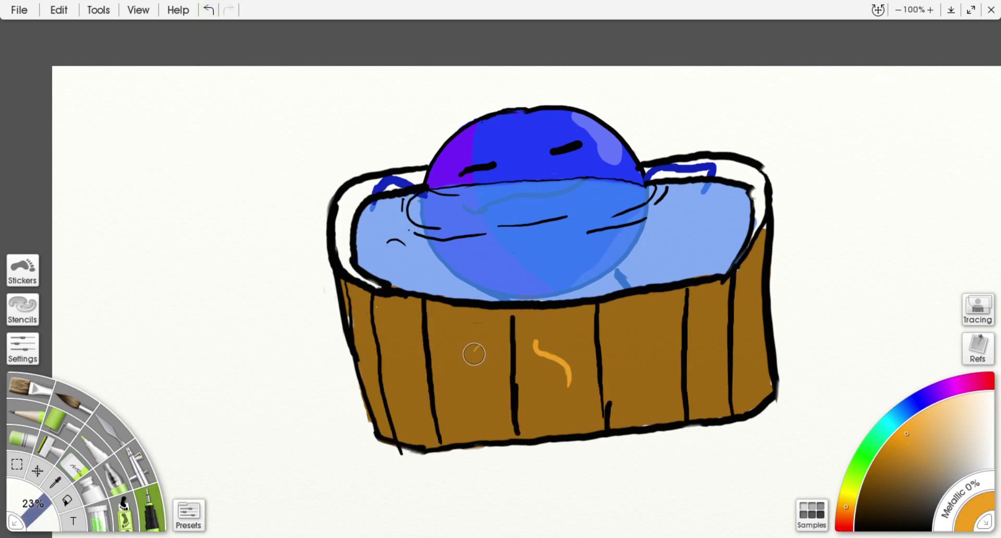
pyautogui.moveTo(474, 355); pyautogui.dragTo(482, 345)
pyautogui.click(659, 405)
pyautogui.moveTo(718, 331); pyautogui.dragTo(716, 401)
pyautogui.moveTo(390, 339); pyautogui.dragTo(394, 386)
pyautogui.moveTo(403, 397); pyautogui.dragTo(416, 432)
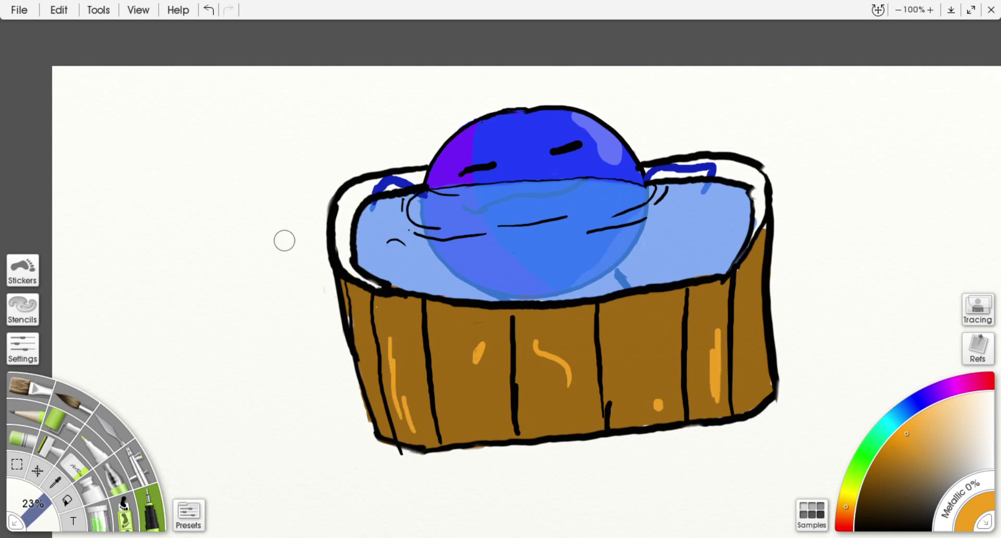
# Extend the body's purple and deep blue below the black waterline, using colors sampled from the character.
pyautogui.scroll(5, 552, 228)
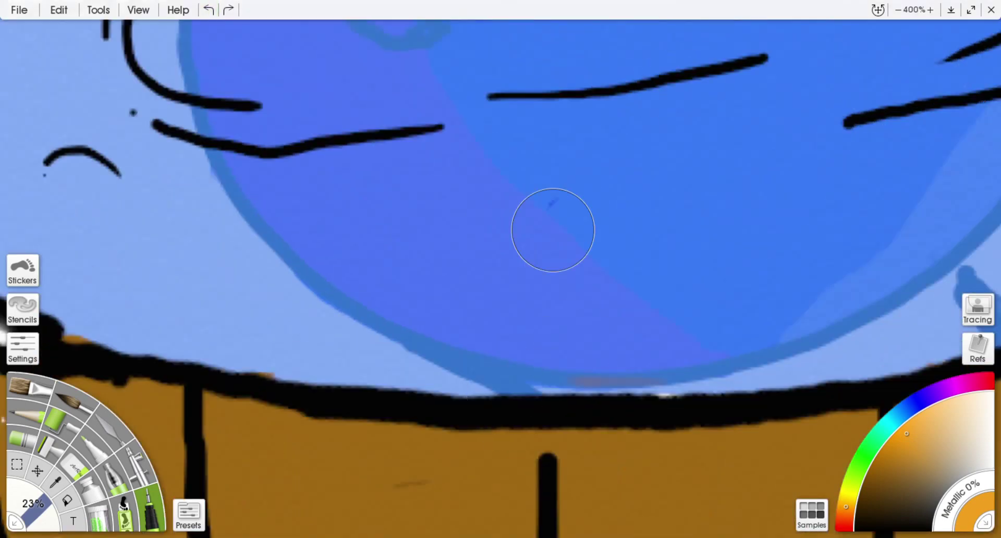
pyautogui.keyDown('alt'); pyautogui.click(234, 156); pyautogui.keyUp('alt')
pyautogui.moveTo(219, 196)
pyautogui.mouseDown()
pyautogui.moveTo(322, 199)
pyautogui.moveTo(313, 224)
pyautogui.mouseUp()
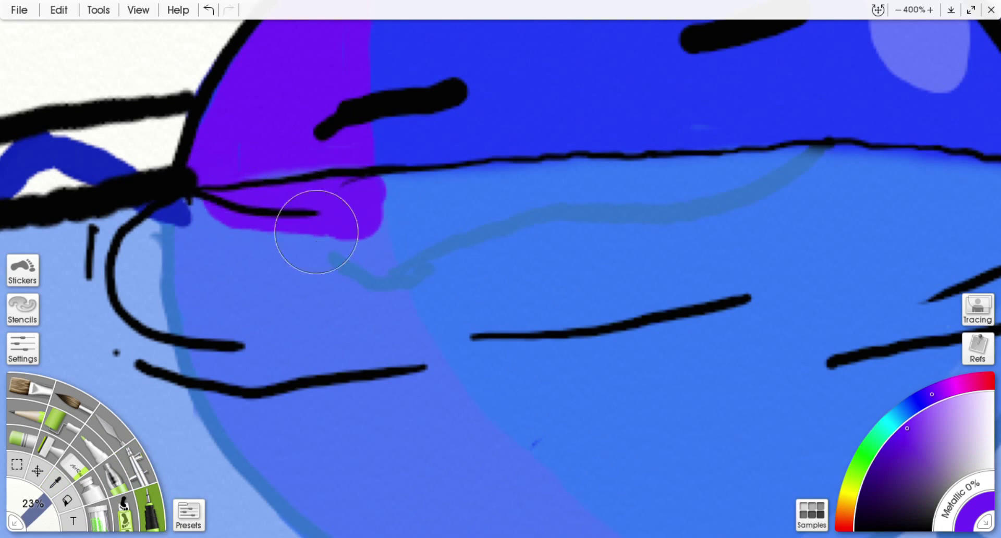
pyautogui.keyDown('alt'); pyautogui.click(548, 266); pyautogui.keyUp('alt')
pyautogui.keyDown('alt'); pyautogui.click(582, 132); pyautogui.keyUp('alt')
pyautogui.moveTo(428, 209); pyautogui.dragTo(464, 223)
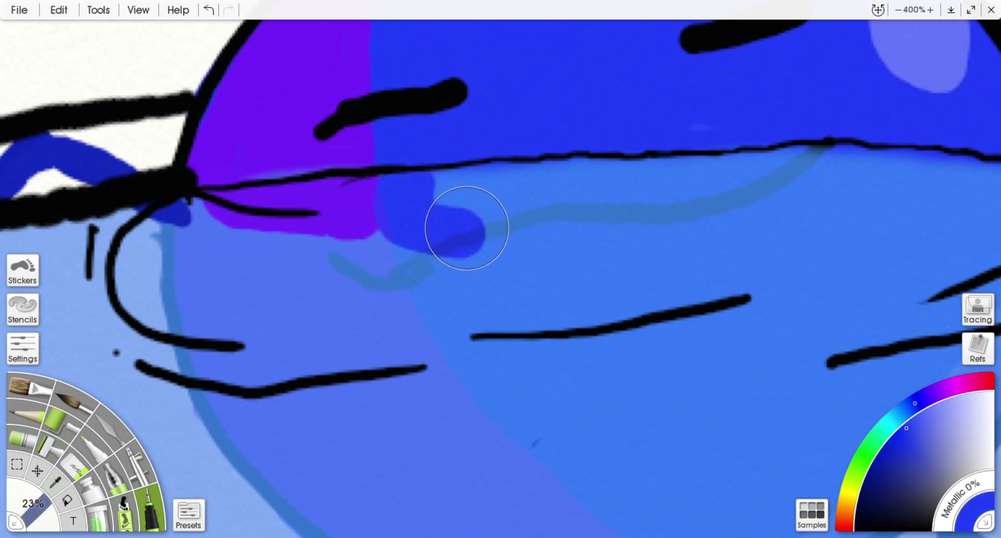
pyautogui.moveTo(881, 209)
pyautogui.mouseDown()
pyautogui.moveTo(738, 161)
pyautogui.moveTo(324, 245)
pyautogui.moveTo(871, 232)
pyautogui.mouseUp()
pyautogui.moveTo(203, 263); pyautogui.dragTo(831, 252)
# Undo the latest strokes and repaint the water's upper edge in lighter blue below the extended body color.
pyautogui.click(142, 494)
pyautogui.hotkey('ctrl', 'z')
pyautogui.hotkey('ctrl', 'z')
pyautogui.hotkey('ctrl', 'z')
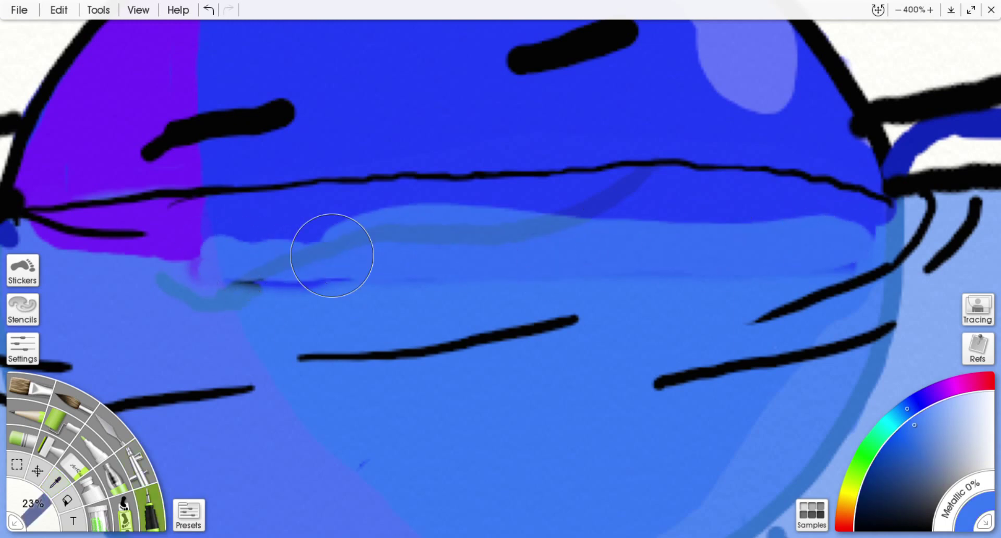
pyautogui.moveTo(589, 253); pyautogui.dragTo(301, 246)
pyautogui.moveTo(301, 246); pyautogui.dragTo(406, 284)
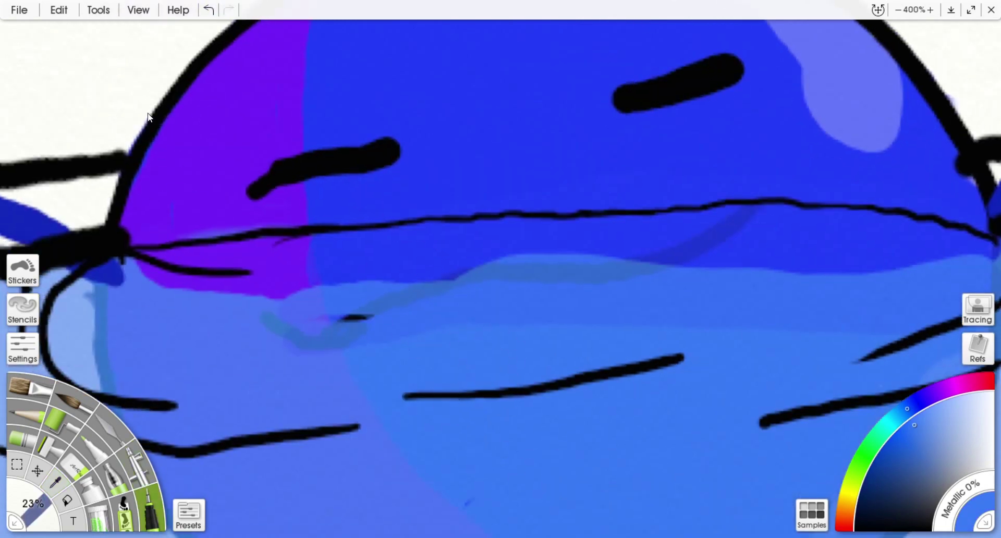
# Erase the thin black waterline running across the character's body.
pyautogui.click(82, 454)
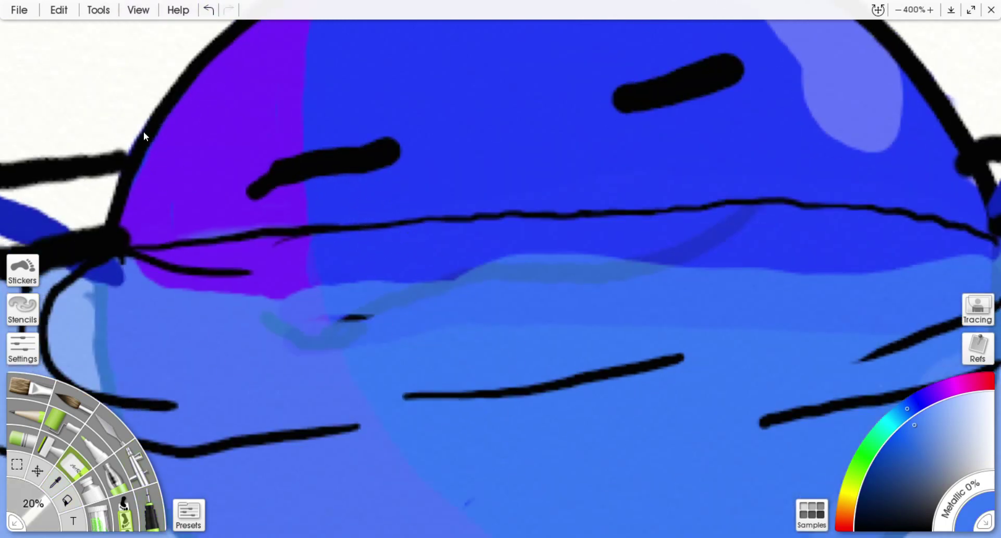
pyautogui.moveTo(313, 230)
pyautogui.mouseDown()
pyautogui.moveTo(257, 207)
pyautogui.moveTo(232, 237)
pyautogui.mouseUp()
pyautogui.moveTo(681, 198); pyautogui.dragTo(422, 186)
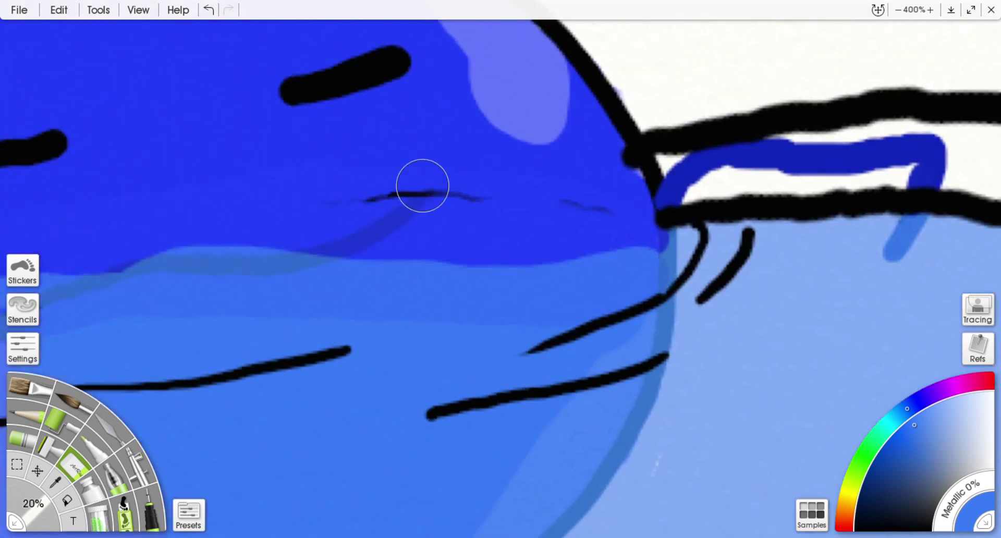
# Draw a cluster of small black ripples and bubbles at 10% brush size on the water right of the character.
pyautogui.scroll(-1, 199, 458)
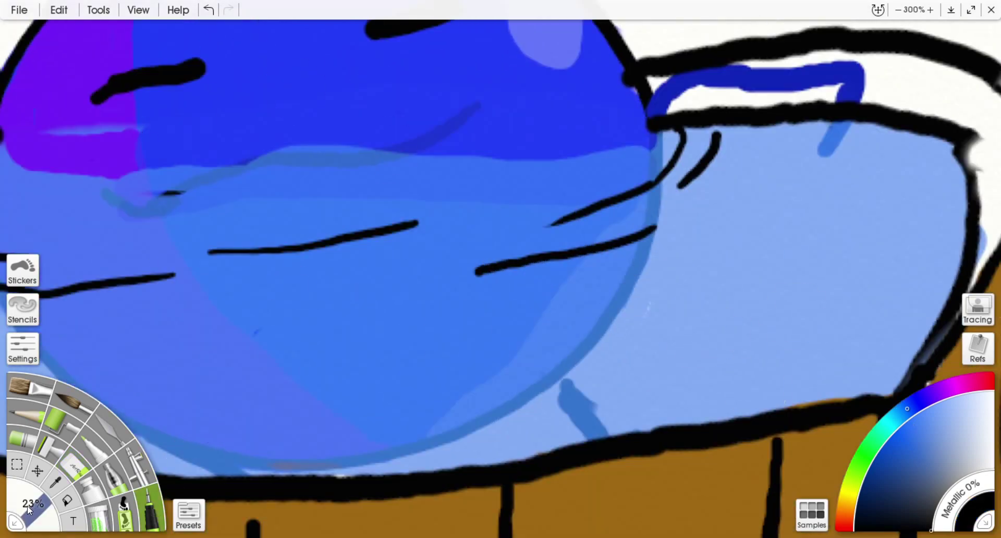
pyautogui.moveTo(704, 334); pyautogui.dragTo(740, 336)
pyautogui.moveTo(736, 352); pyautogui.dragTo(752, 346)
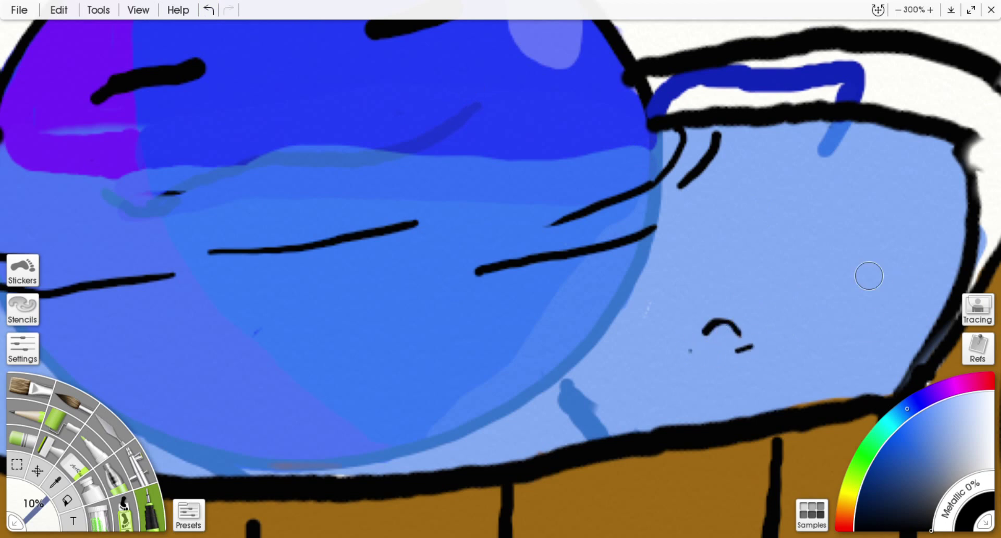
pyautogui.moveTo(959, 242); pyautogui.dragTo(941, 284)
pyautogui.moveTo(887, 241); pyautogui.dragTo(910, 269)
pyautogui.click(208, 9)
pyautogui.moveTo(865, 246); pyautogui.dragTo(869, 289)
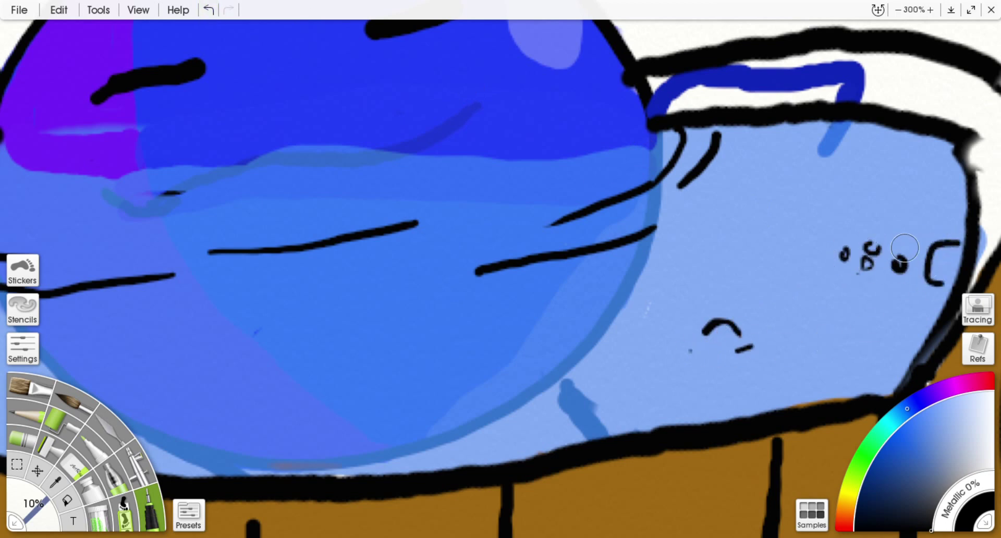
pyautogui.moveTo(897, 245); pyautogui.dragTo(905, 271)
pyautogui.moveTo(818, 269); pyautogui.dragTo(832, 281)
pyautogui.moveTo(835, 232); pyautogui.dragTo(855, 235)
pyautogui.moveTo(803, 212); pyautogui.dragTo(830, 214)
pyautogui.moveTo(877, 209); pyautogui.dragTo(892, 210)
pyautogui.moveTo(725, 237); pyautogui.dragTo(756, 216)
pyautogui.moveTo(880, 209); pyautogui.dragTo(907, 213)
pyautogui.moveTo(754, 303); pyautogui.dragTo(790, 279)
pyautogui.moveTo(803, 196); pyautogui.dragTo(840, 172)
pyautogui.moveTo(892, 245); pyautogui.dragTo(944, 203)
pyautogui.moveTo(871, 198); pyautogui.dragTo(900, 177)
pyautogui.moveTo(761, 192); pyautogui.dragTo(790, 180)
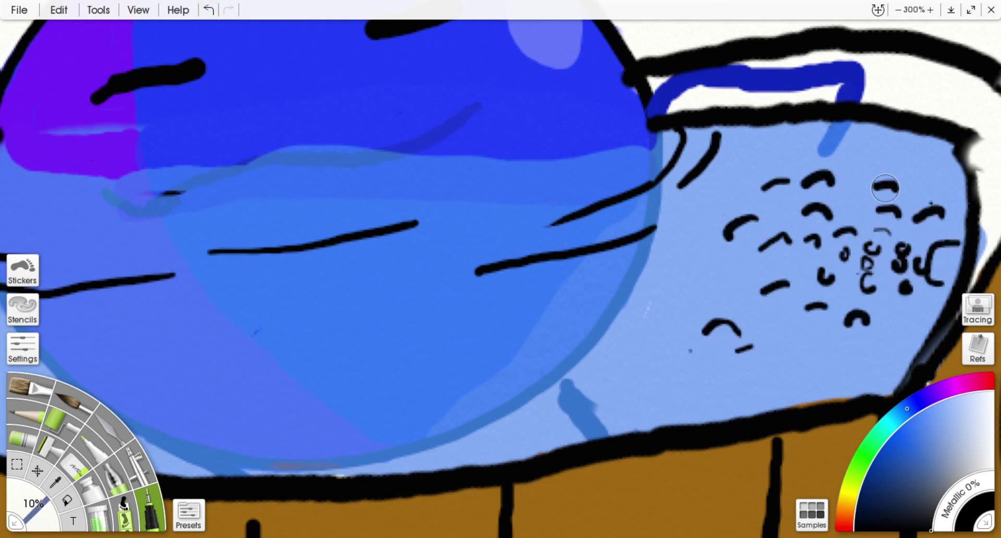
# Paint a light grey cloud of steam over the character's upper body and the tub's back rim.
pyautogui.scroll(-2, 673, 353)
pyautogui.click(968, 458)
pyautogui.scroll(-2, 501, 315)
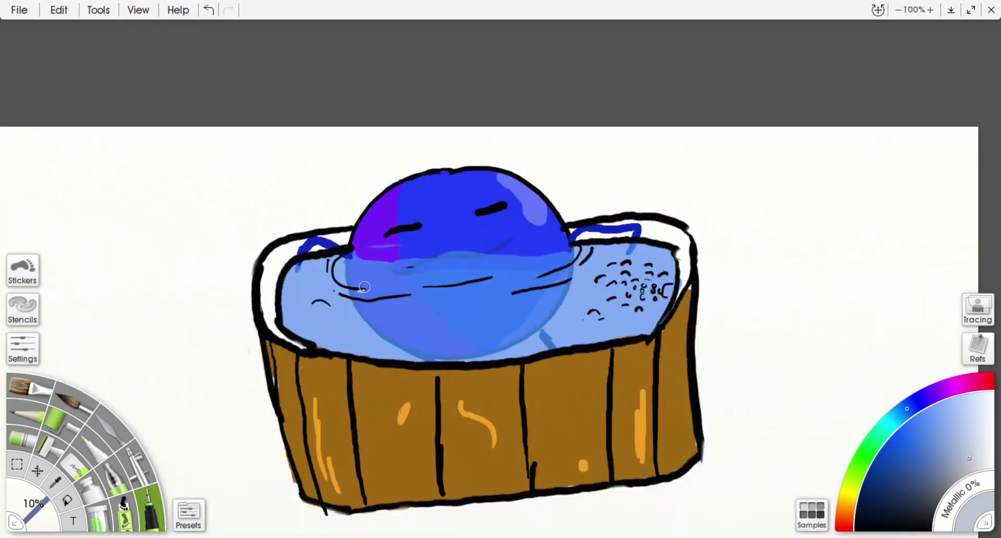
pyautogui.moveTo(312, 151); pyautogui.dragTo(365, 290)
pyautogui.moveTo(36, 508); pyautogui.dragTo(32, 496)
pyautogui.moveTo(360, 286); pyautogui.dragTo(596, 245)
pyautogui.moveTo(331, 208)
pyautogui.mouseDown()
pyautogui.moveTo(449, 203)
pyautogui.moveTo(617, 243)
pyautogui.moveTo(519, 133)
pyautogui.moveTo(591, 120)
pyautogui.moveTo(594, 263)
pyautogui.moveTo(393, 264)
pyautogui.mouseUp()
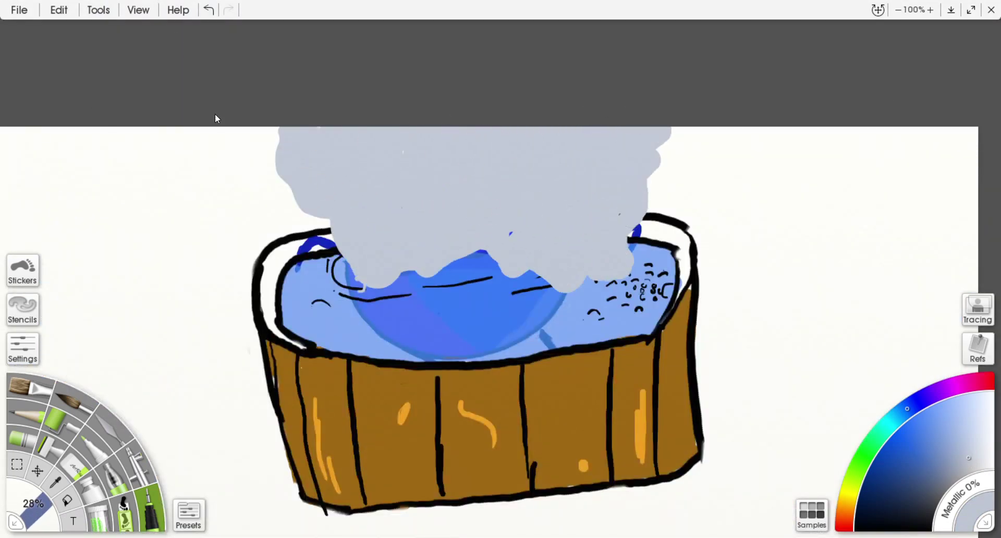
# Make the steam translucent and shape it with an added wisp on the left and erased gaps along the top.
pyautogui.hotkey('ctrl', 'z')
pyautogui.hotkey('ctrl', 'z')
pyautogui.hotkey('ctrl', 'z')
pyautogui.hotkey('ctrl', 'z')
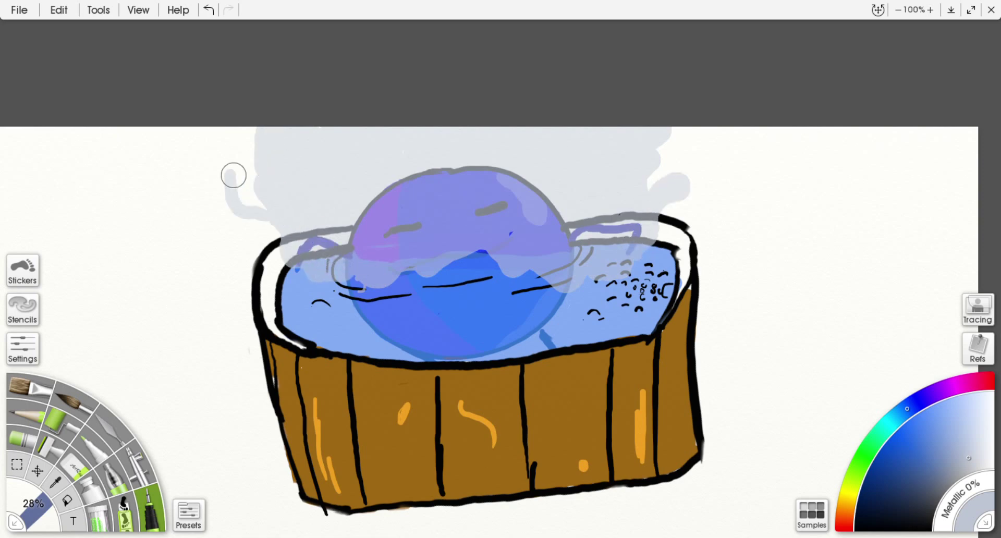
pyautogui.moveTo(233, 175)
pyautogui.mouseDown()
pyautogui.moveTo(274, 239)
pyautogui.moveTo(316, 247)
pyautogui.mouseUp()
pyautogui.press('e')
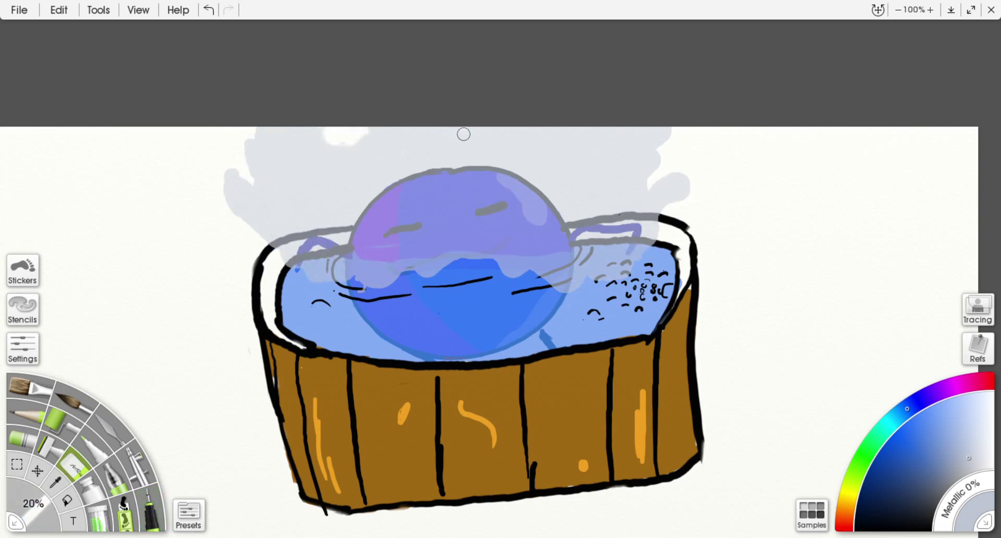
pyautogui.moveTo(558, 139); pyautogui.dragTo(550, 167)
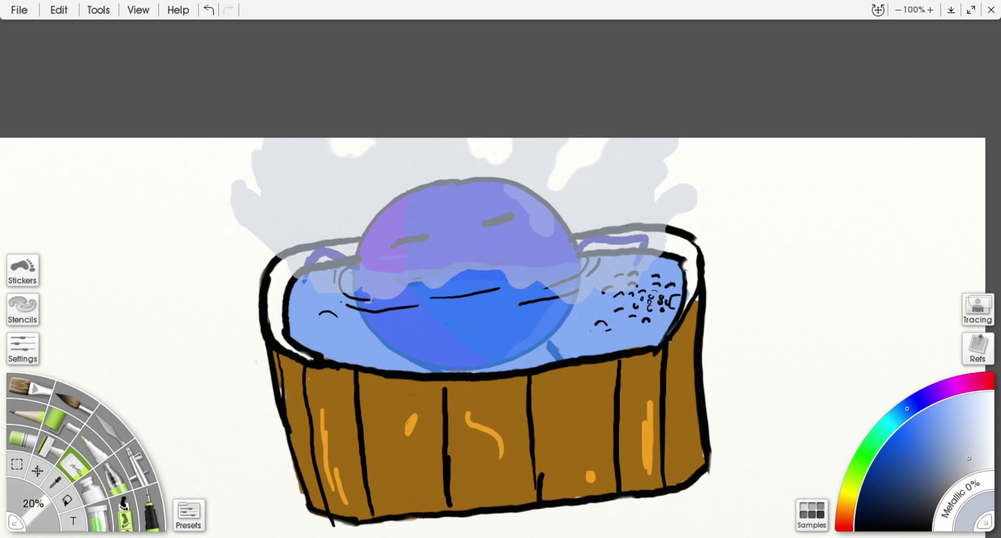
# Write "Done" in grey to the right of the tub and underline it twice.
pyautogui.scroll(-5, 500, 313)
pyautogui.press('e')
pyautogui.moveTo(756, 307)
pyautogui.mouseDown()
pyautogui.moveTo(801, 254)
pyautogui.moveTo(764, 331)
pyautogui.mouseUp()
pyautogui.moveTo(835, 274); pyautogui.dragTo(833, 276)
pyautogui.moveTo(863, 333); pyautogui.dragTo(939, 340)
pyautogui.moveTo(738, 359); pyautogui.dragTo(910, 379)
pyautogui.moveTo(748, 417); pyautogui.dragTo(887, 402)
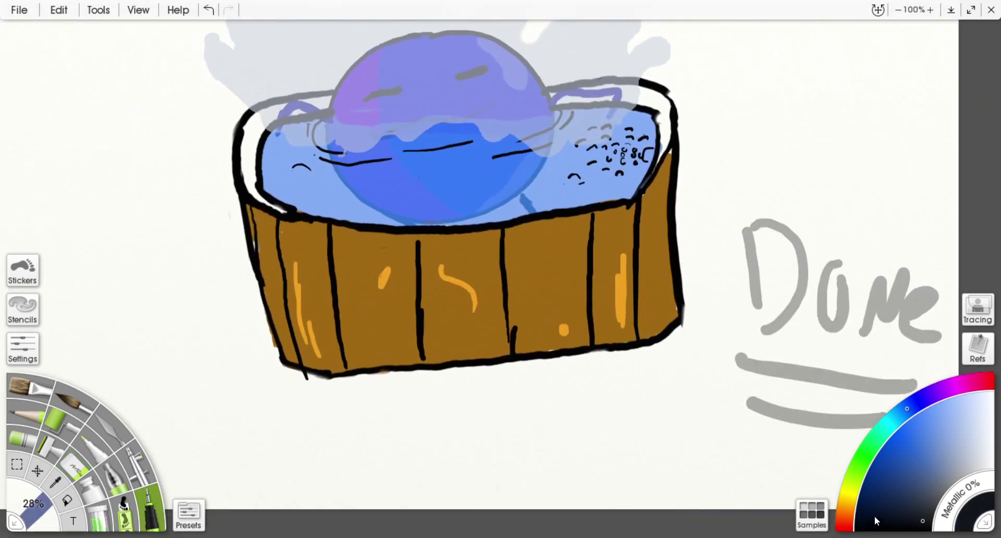